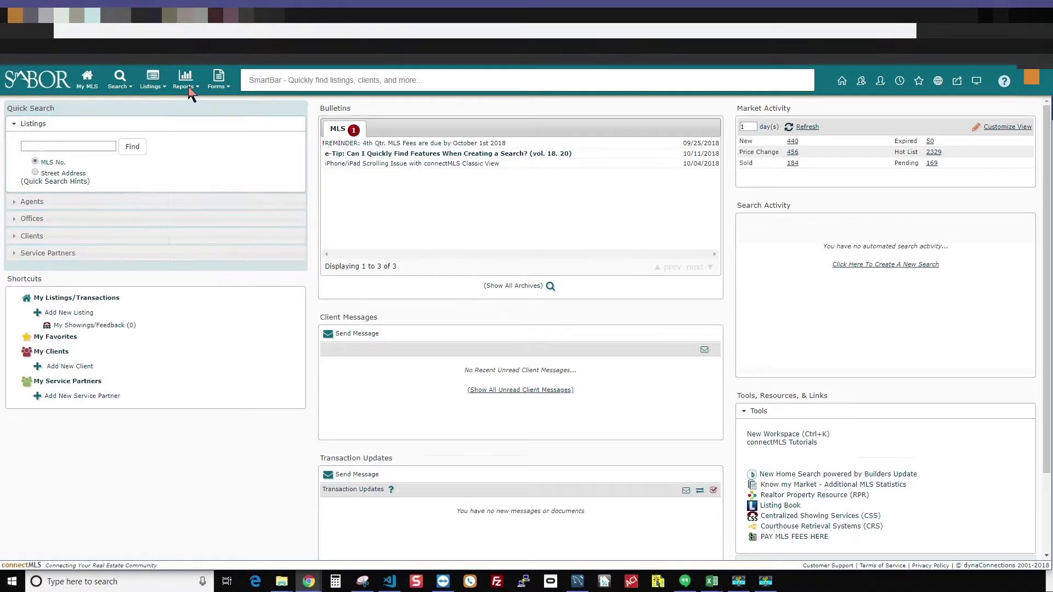
- Go to Custom Reports under the Reports menu and begin adding a new custom report
mouse_move(187, 80)
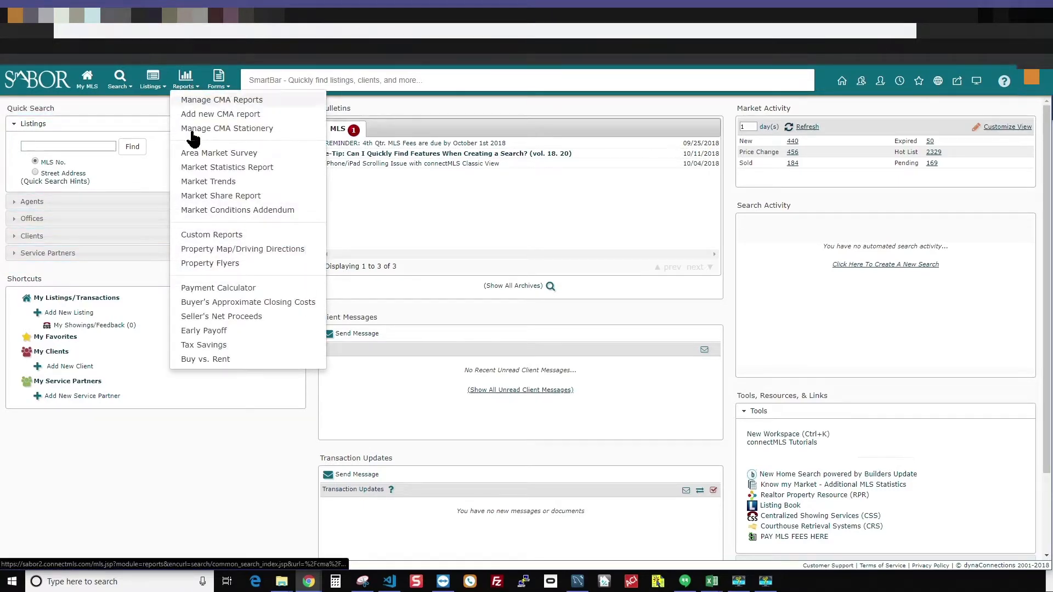
left_click(217, 235)
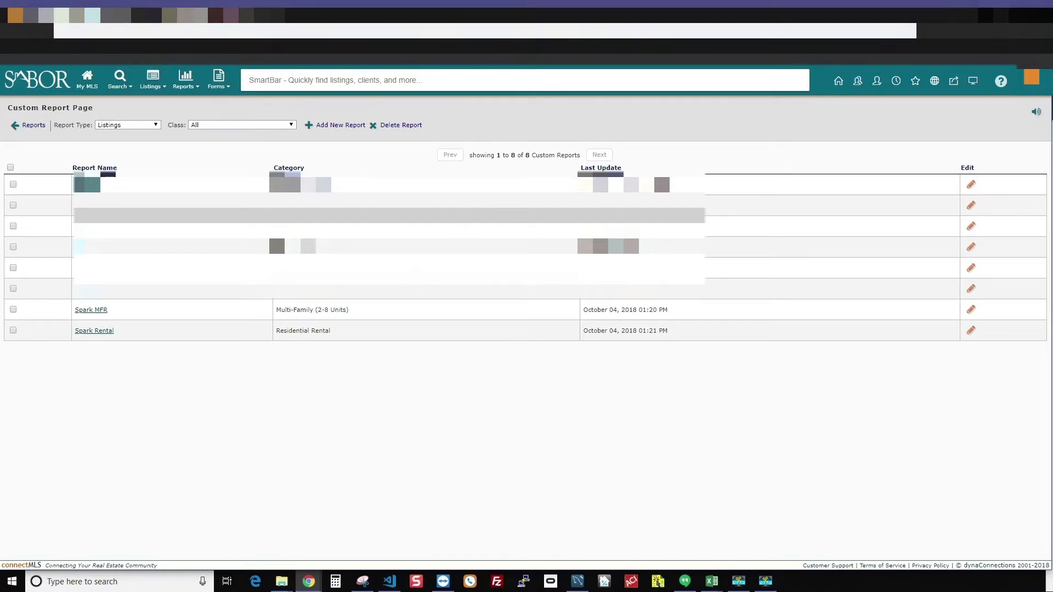
left_click(346, 127)
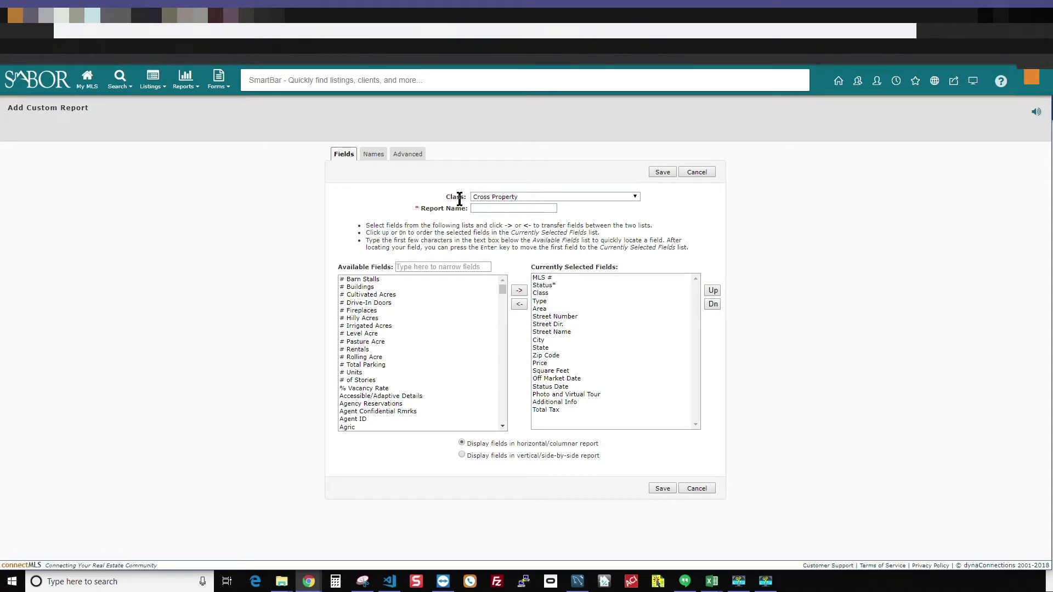
- Set the new report's class to Single Residential and name it 'Spark SFR'
left_click(637, 197)
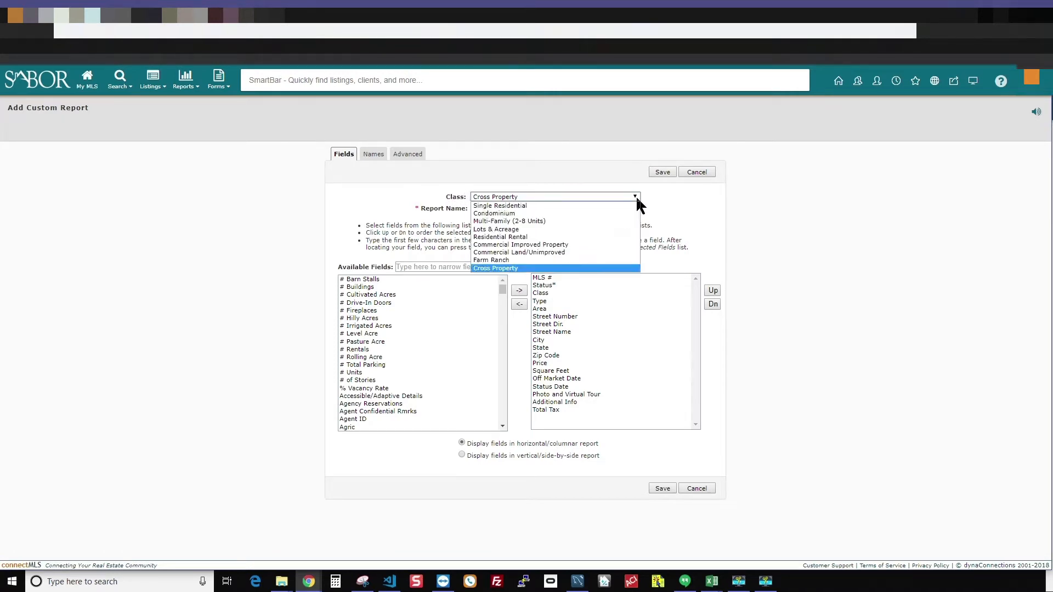
left_click(548, 204)
left_click(429, 267)
left_click(513, 208)
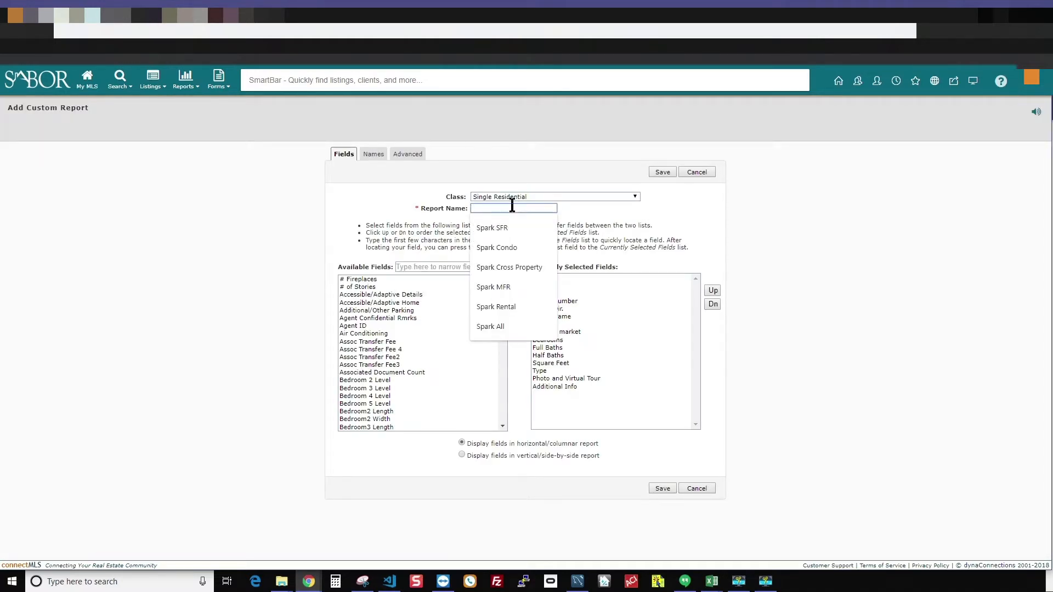
type("Spark SFR")
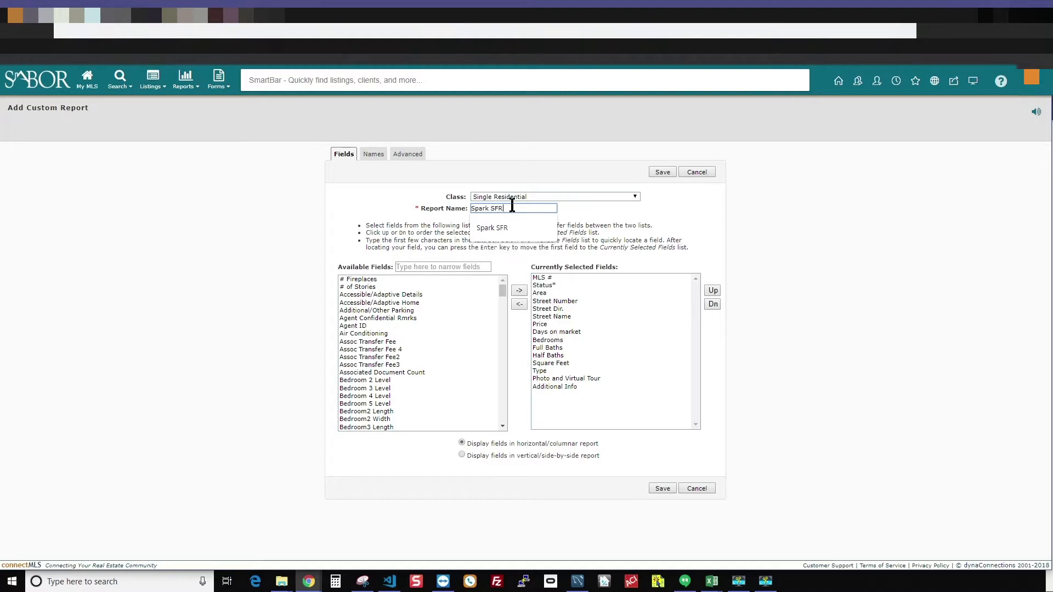
key("Tab")
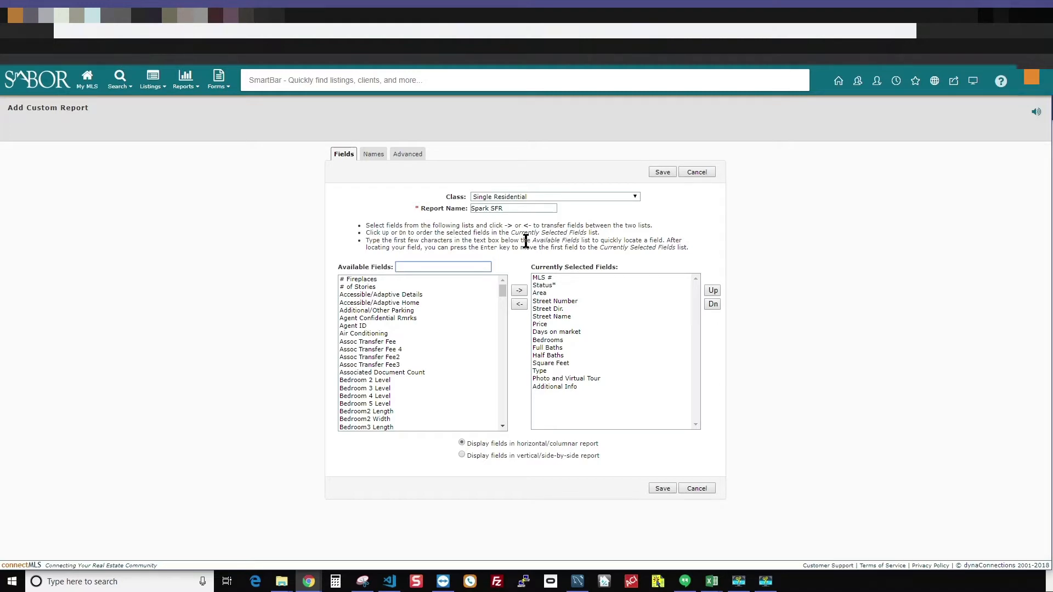
- Select all available fields from # Fireplaces through Zip Code Plus and move them into the report
left_click(367, 281)
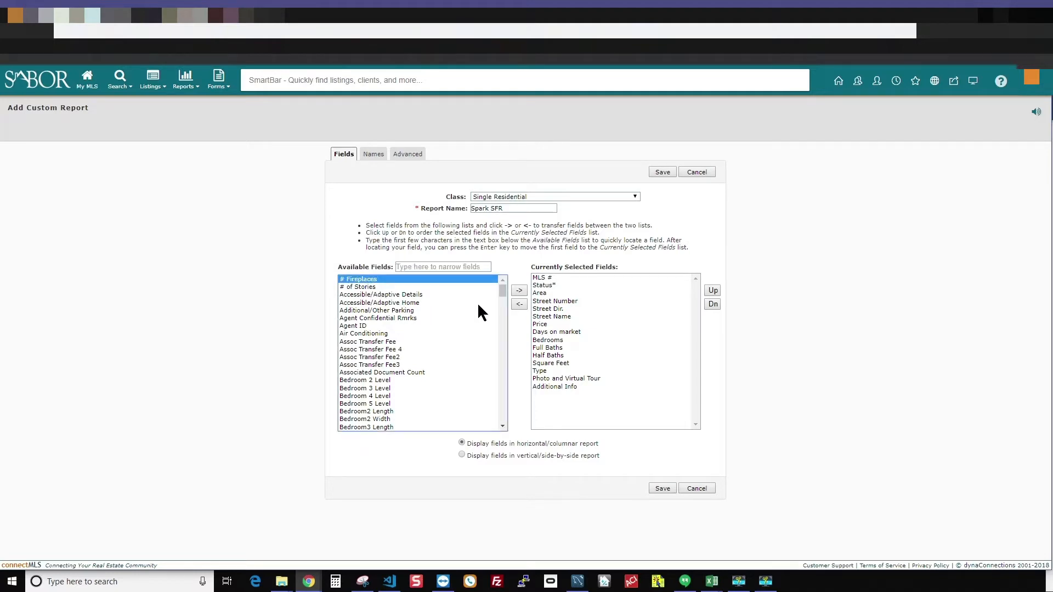
left_click_drag(503, 293, 507, 430)
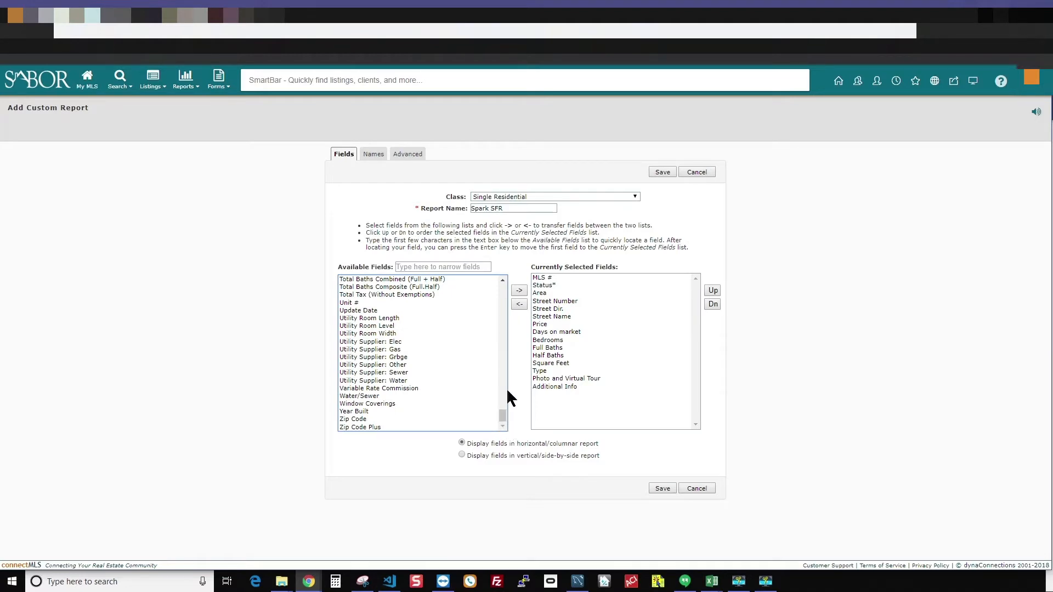
left_click(373, 427, "shift")
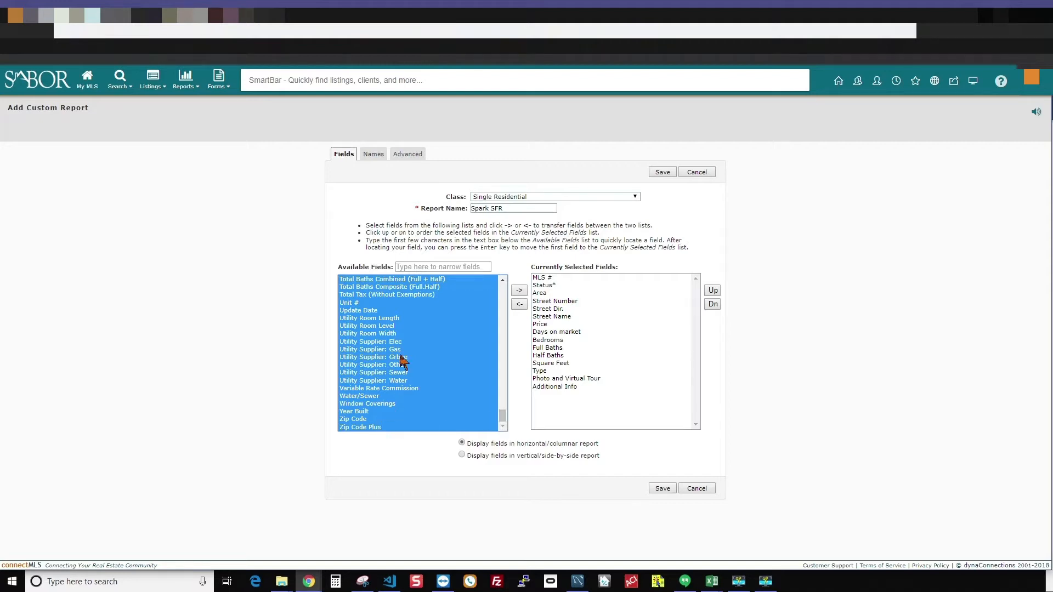
left_click_drag(503, 417, 501, 274)
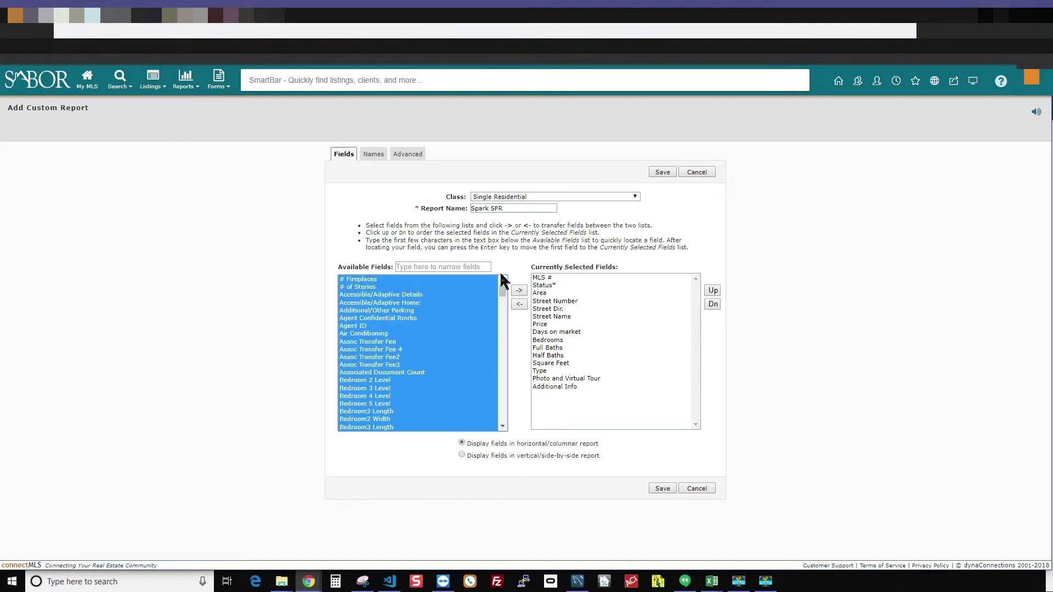
left_click(519, 291)
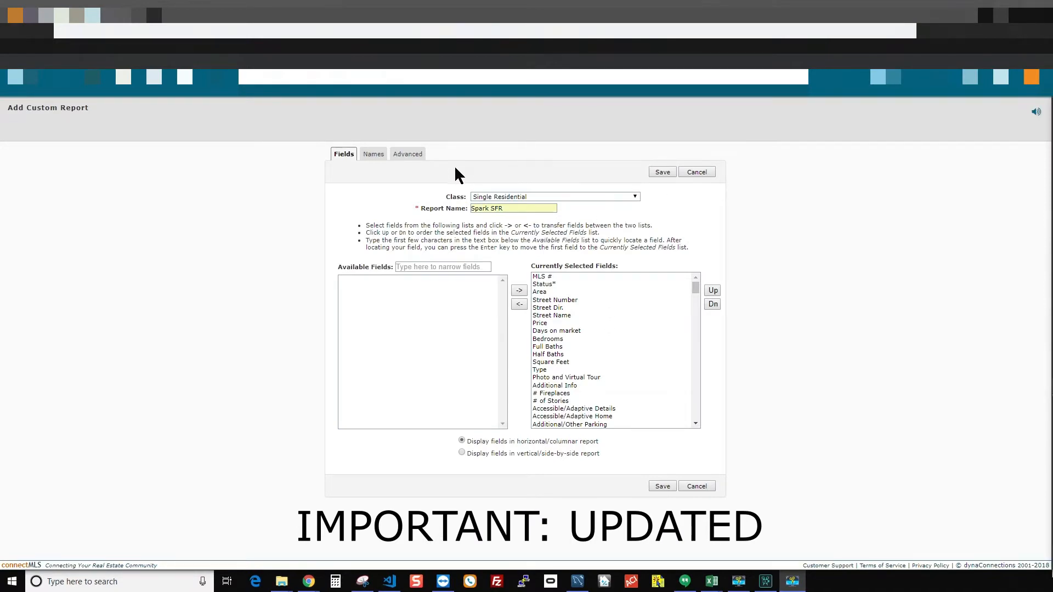
- Use Long Name column headings and save the Spark SFR report
left_click(378, 160)
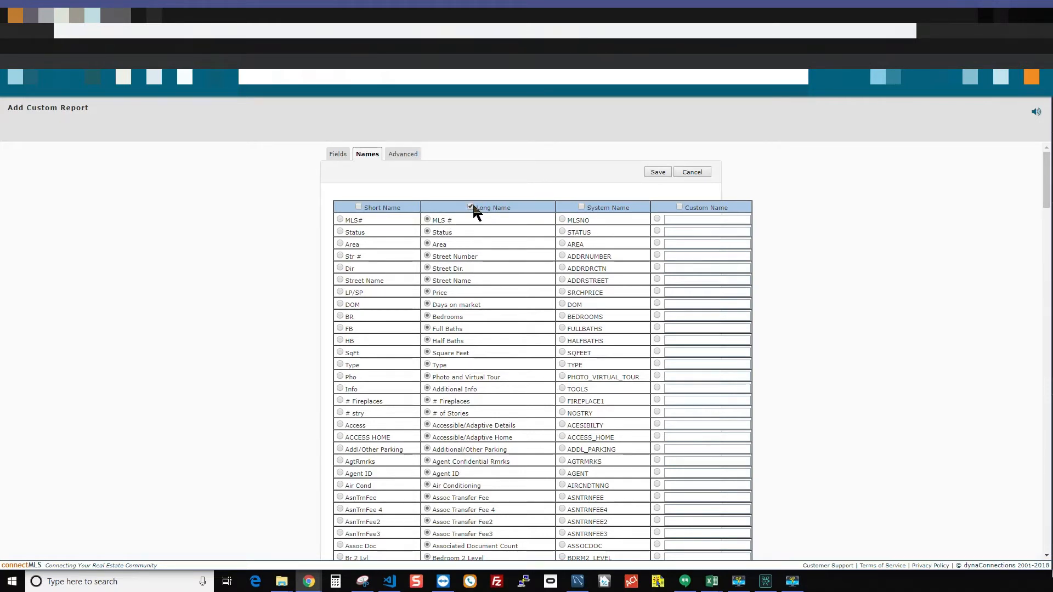
left_click(658, 172)
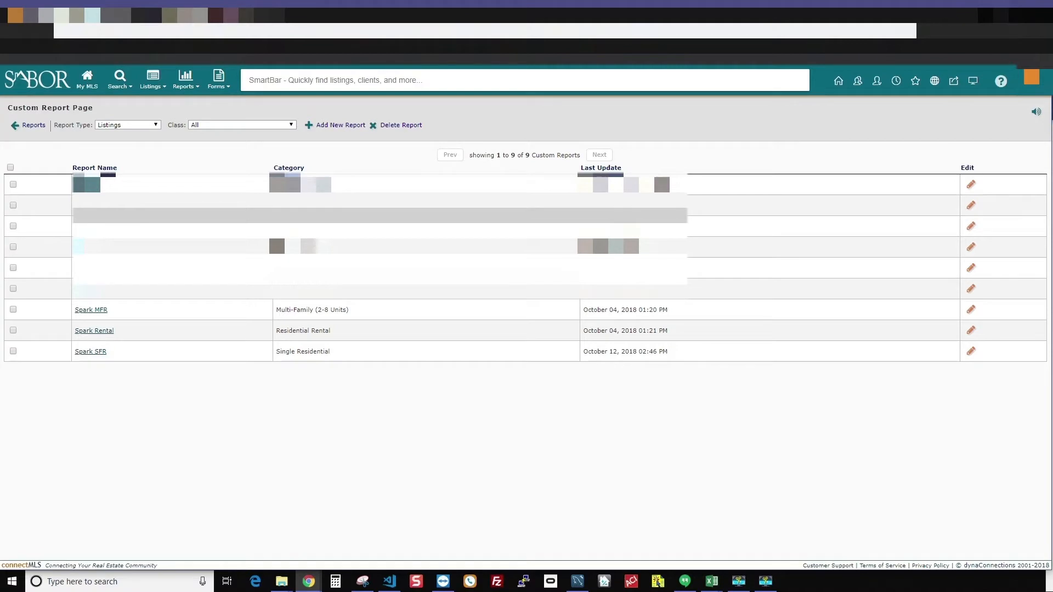
- Start another custom report with class Condominium, named 'Spark Condo'
left_click(335, 127)
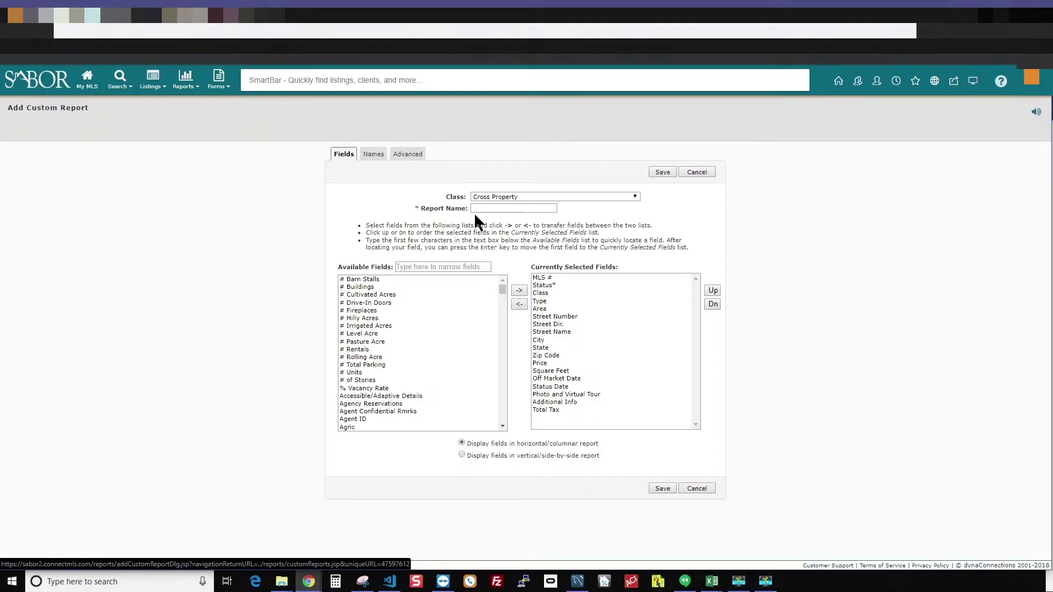
left_click(510, 198)
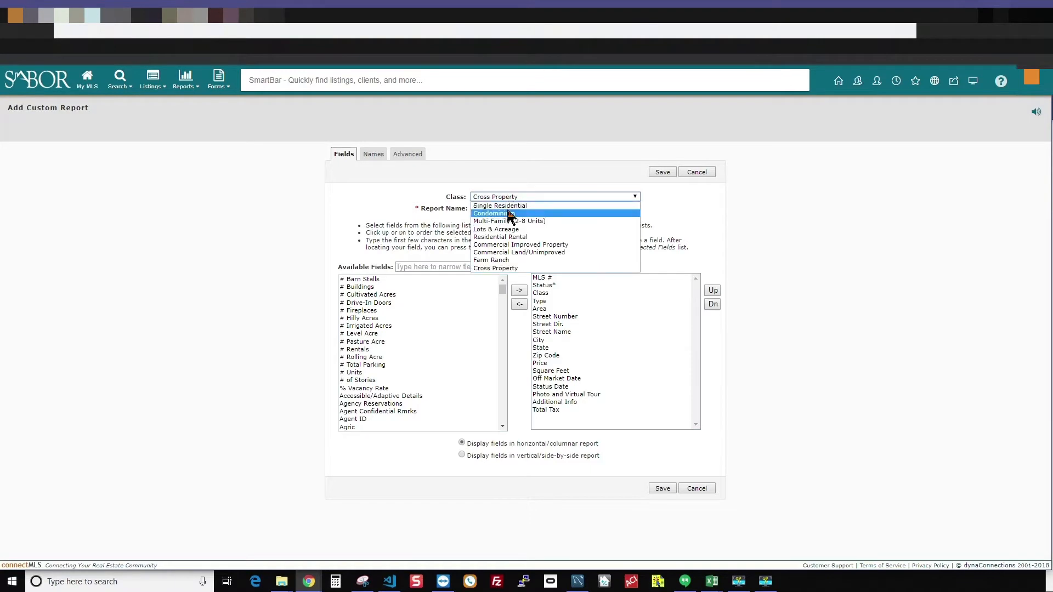
left_click(507, 214)
left_click(507, 208)
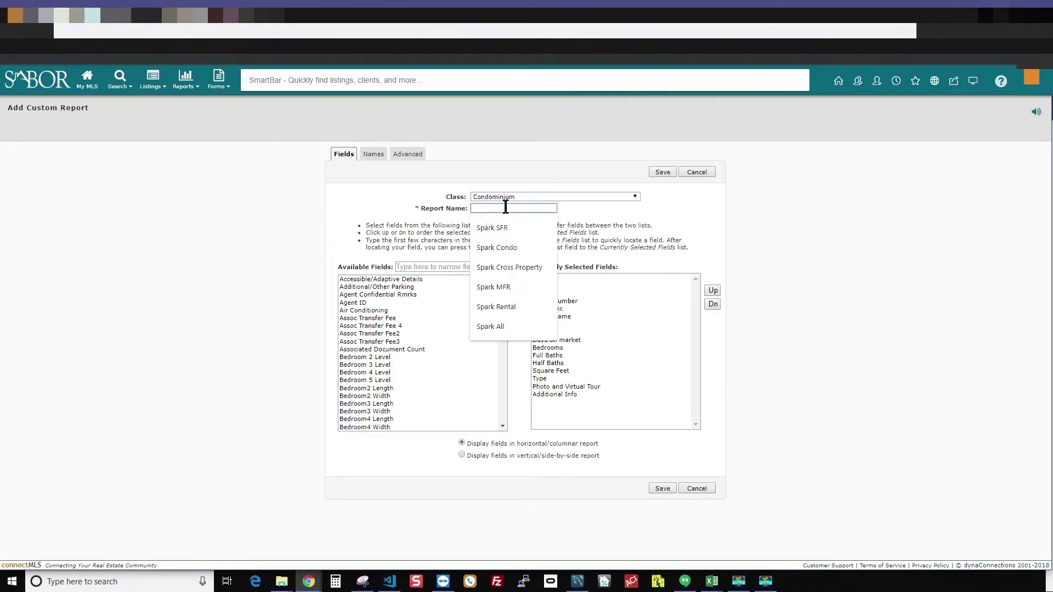
type("Spark Condo")
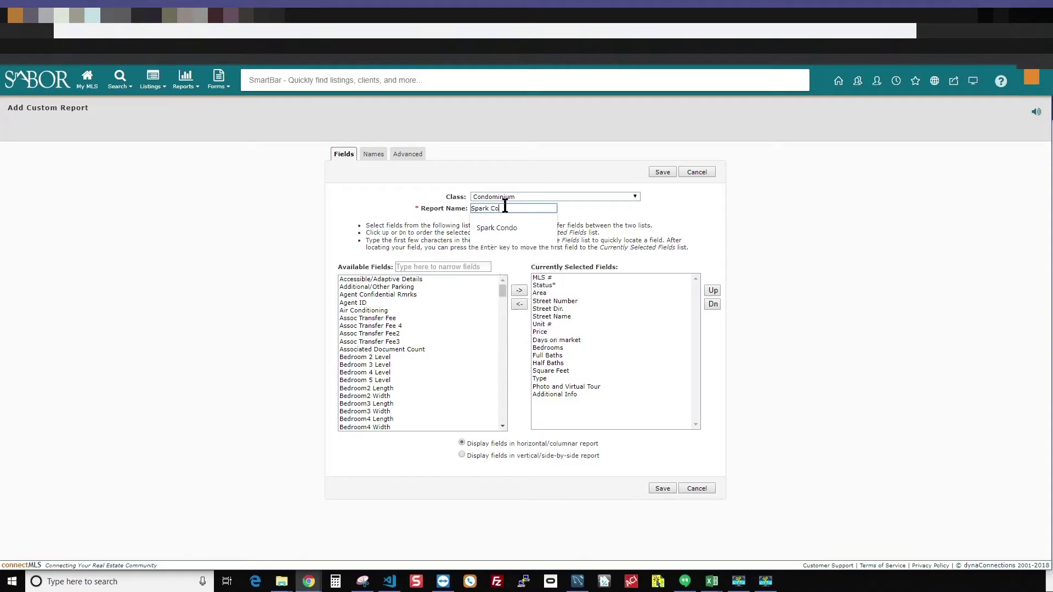
left_click(457, 268)
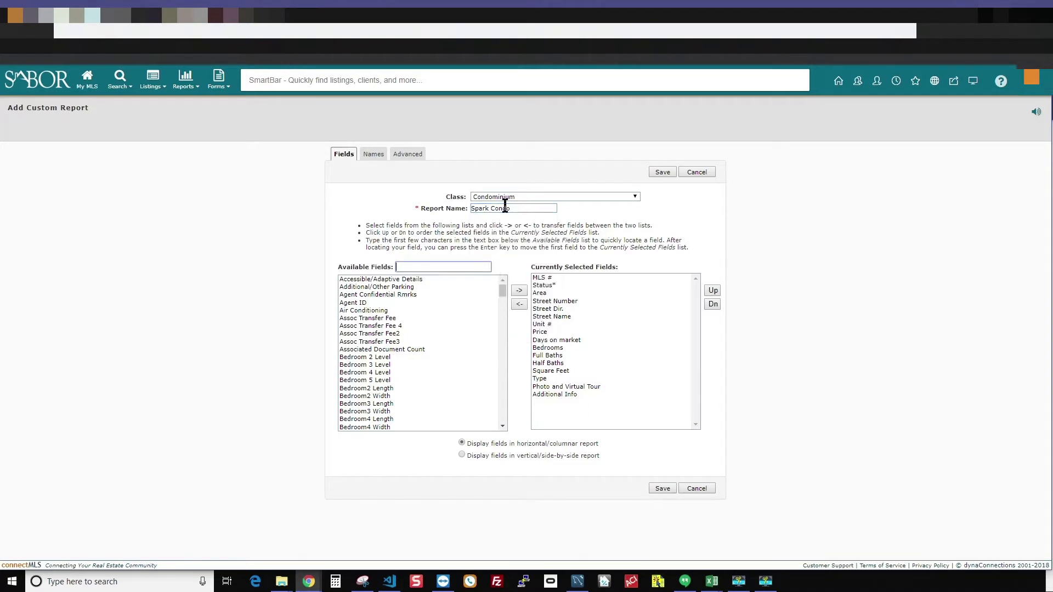
- Select every available field through Zip Code Plus and move them into the Spark Condo report
left_click(416, 280)
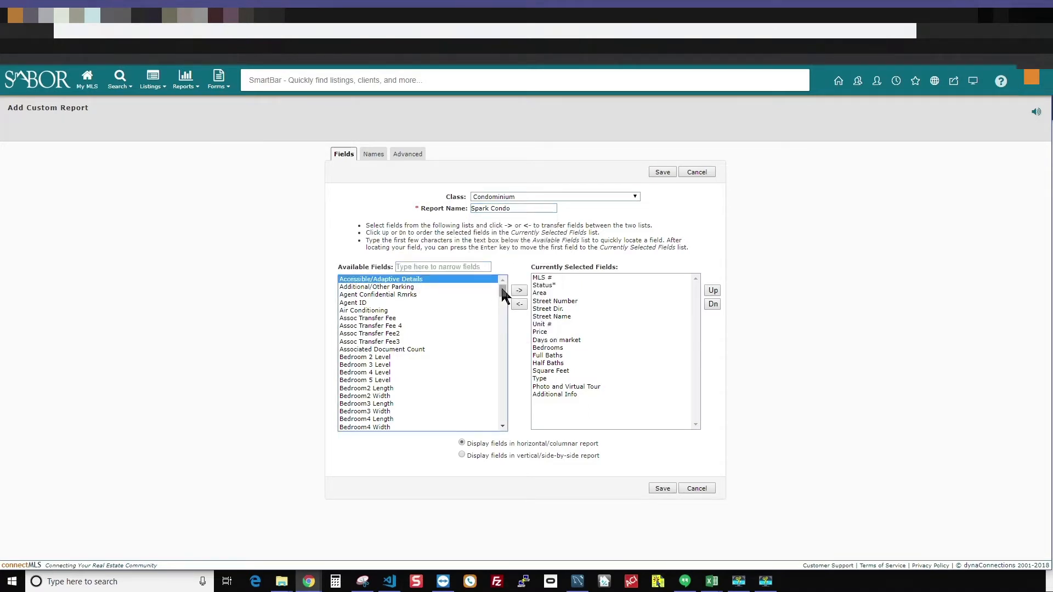
left_click_drag(500, 290, 464, 418)
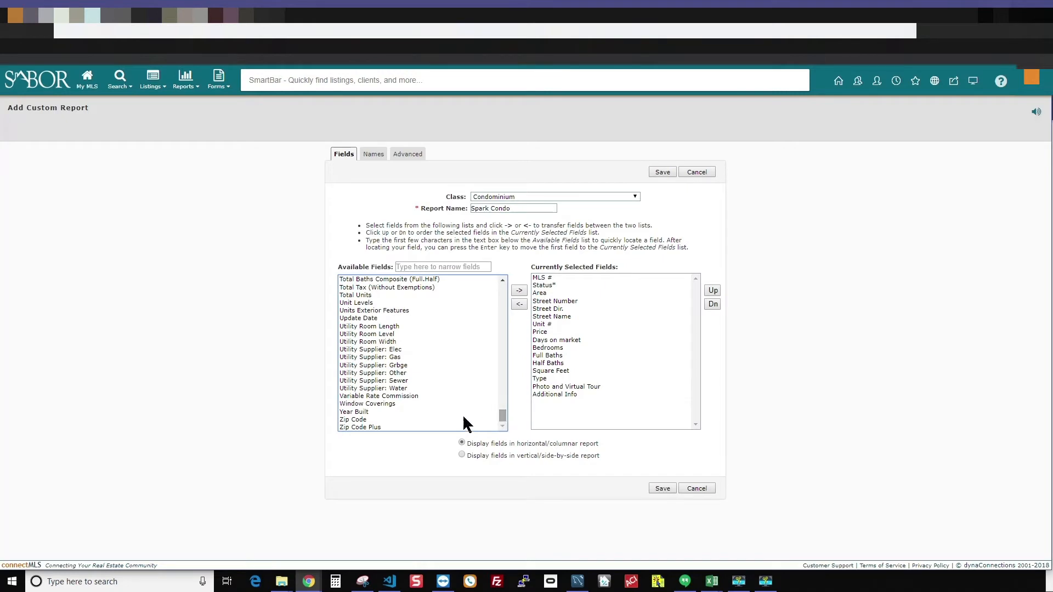
left_click(364, 428, "shift")
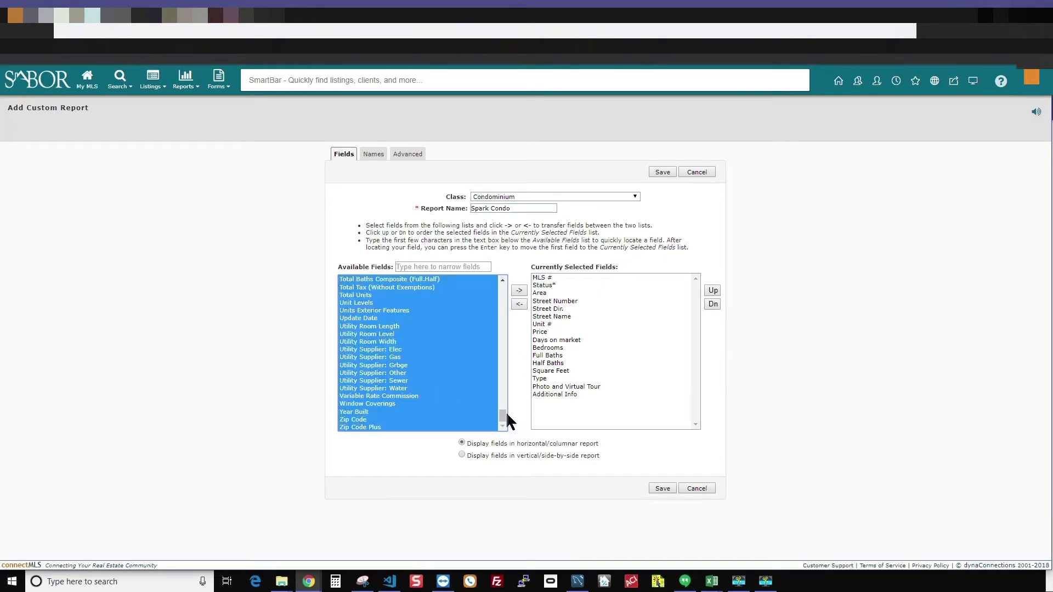
left_click_drag(505, 413, 502, 282)
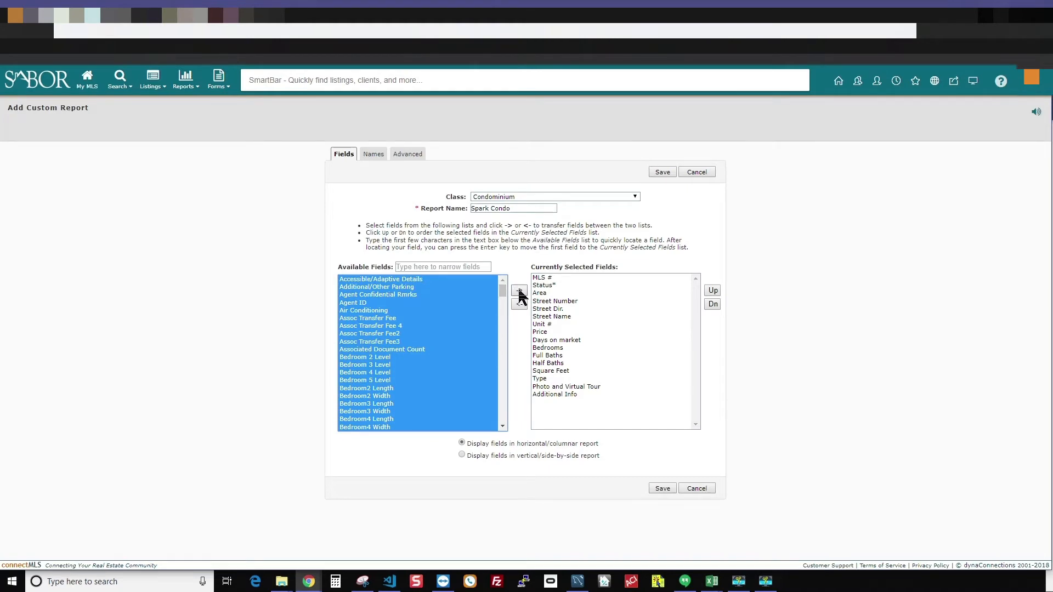
left_click(519, 292)
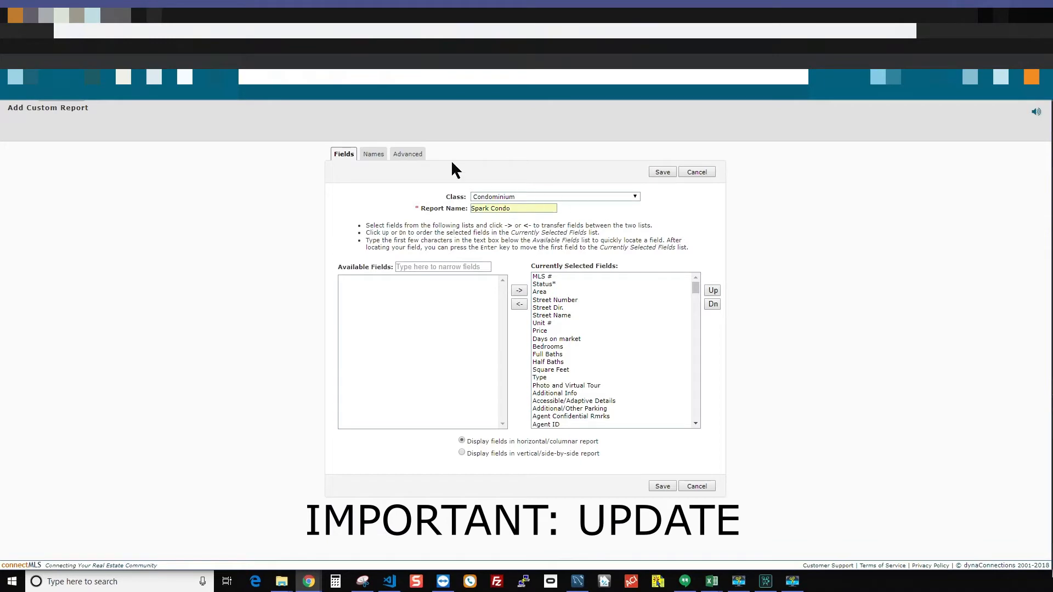
- Switch all columns to Long Name headings and save the Spark Condo report
left_click(372, 155)
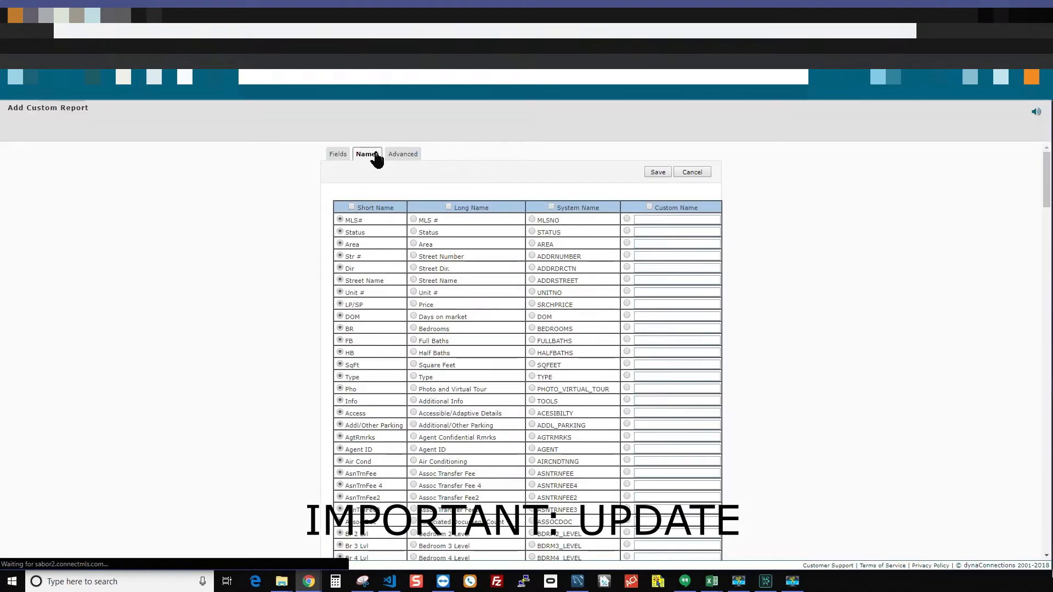
left_click(449, 207)
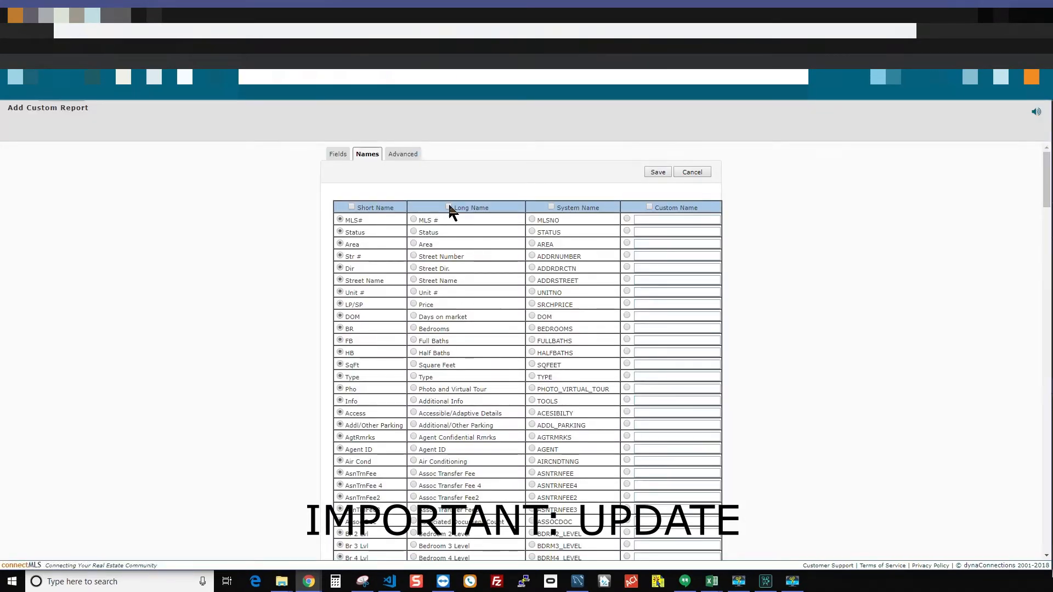
left_click(659, 173)
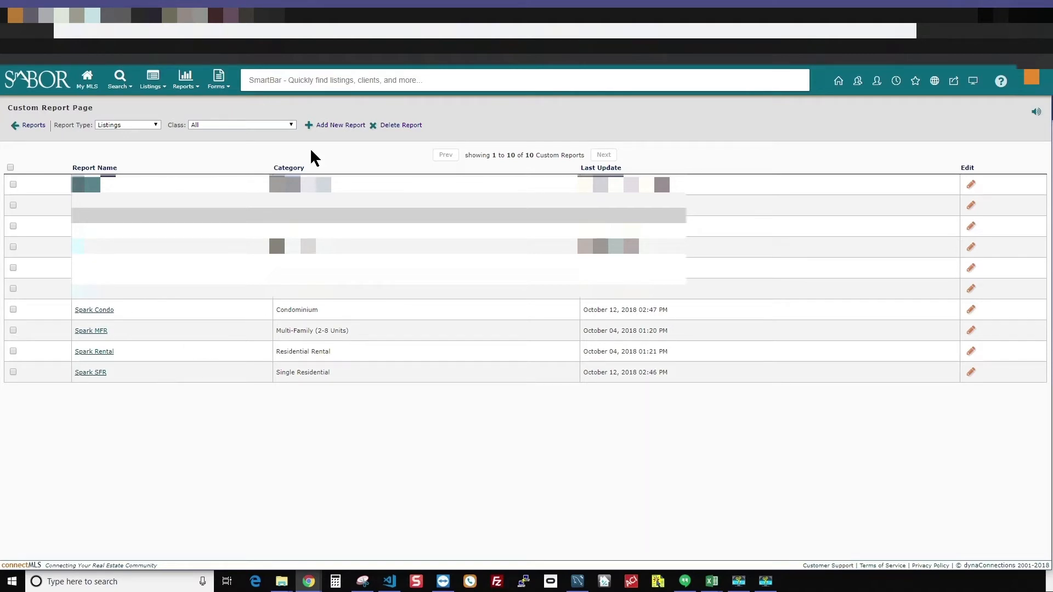
- Start a Single Residential listing search and dismiss the welcome tour
left_click(125, 90)
mouse_move(123, 101)
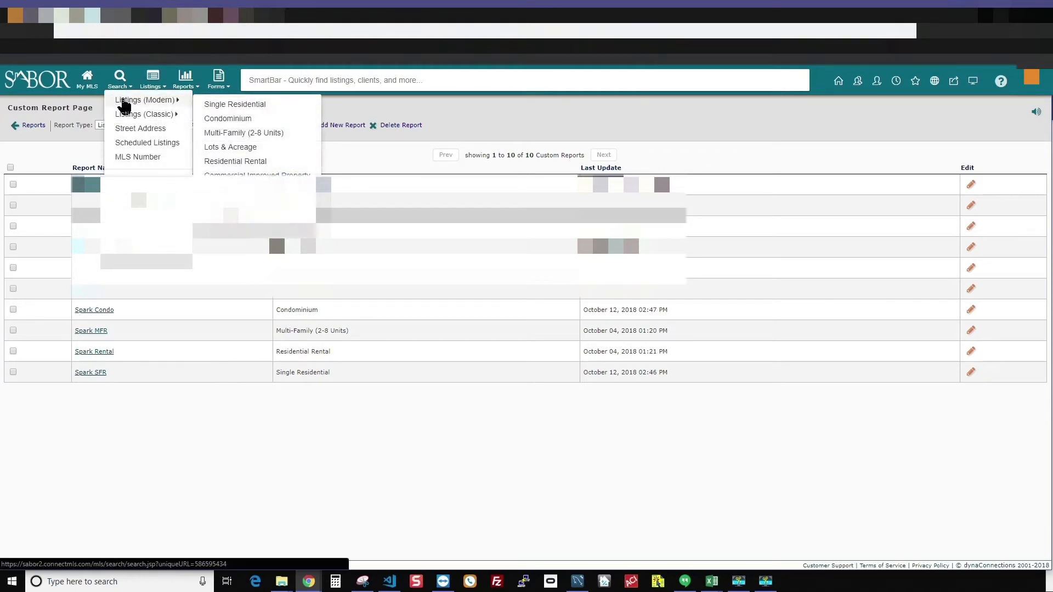
left_click(238, 106)
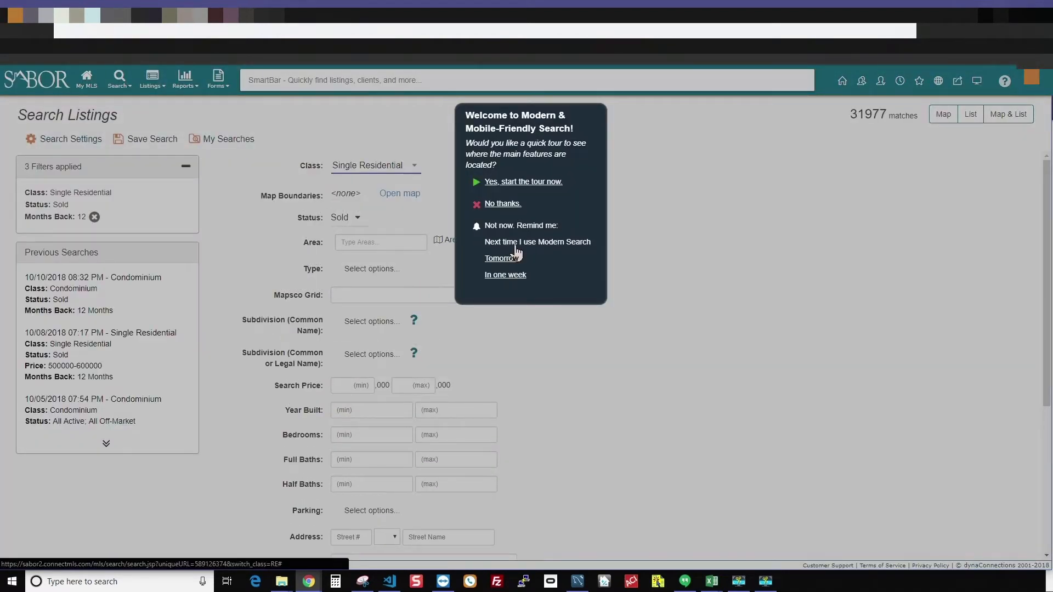
left_click(515, 242)
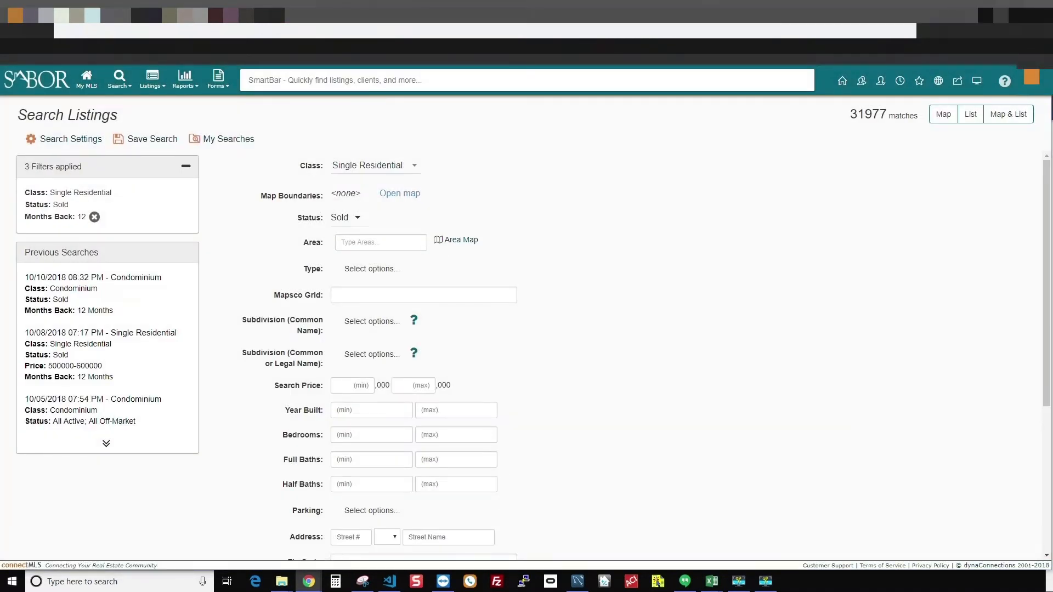
- Set the minimum search price to 1000 ($1,000,000) and list the matching sold listings
left_click(355, 389)
type("1000")
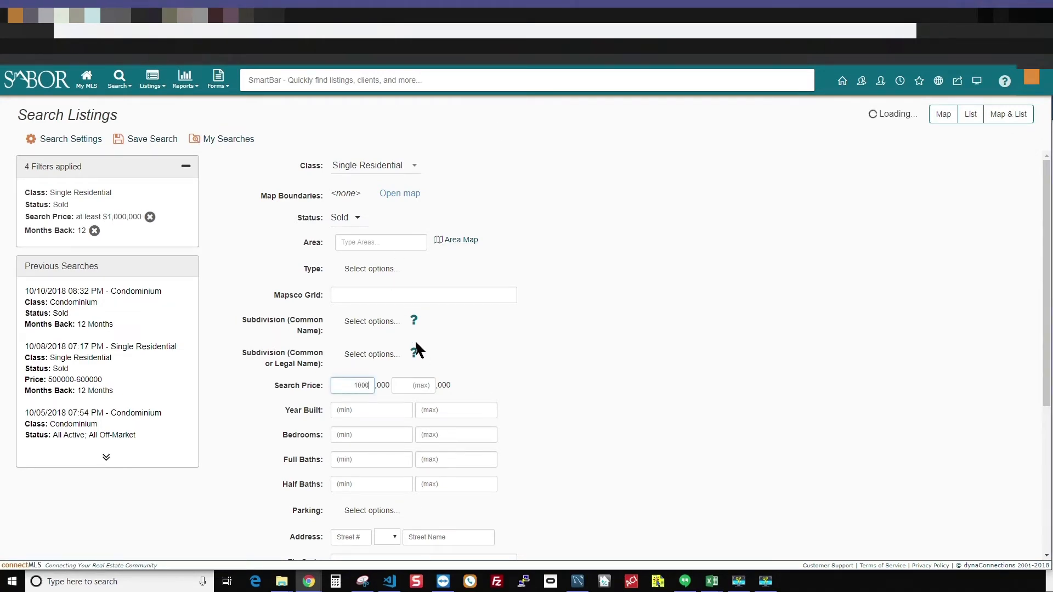
key("Tab")
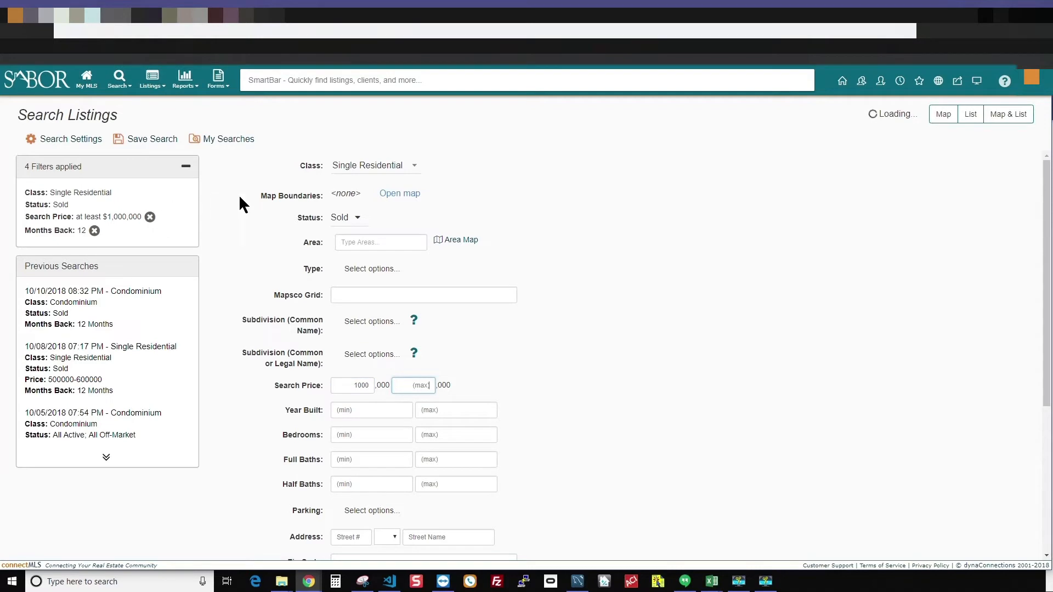
left_click(970, 114)
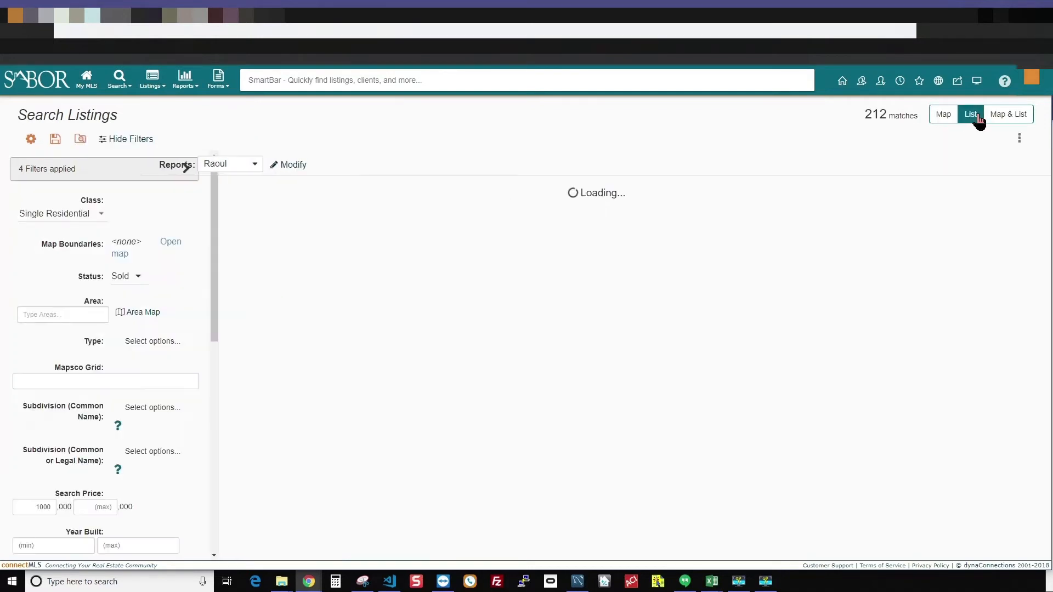
left_click(259, 274)
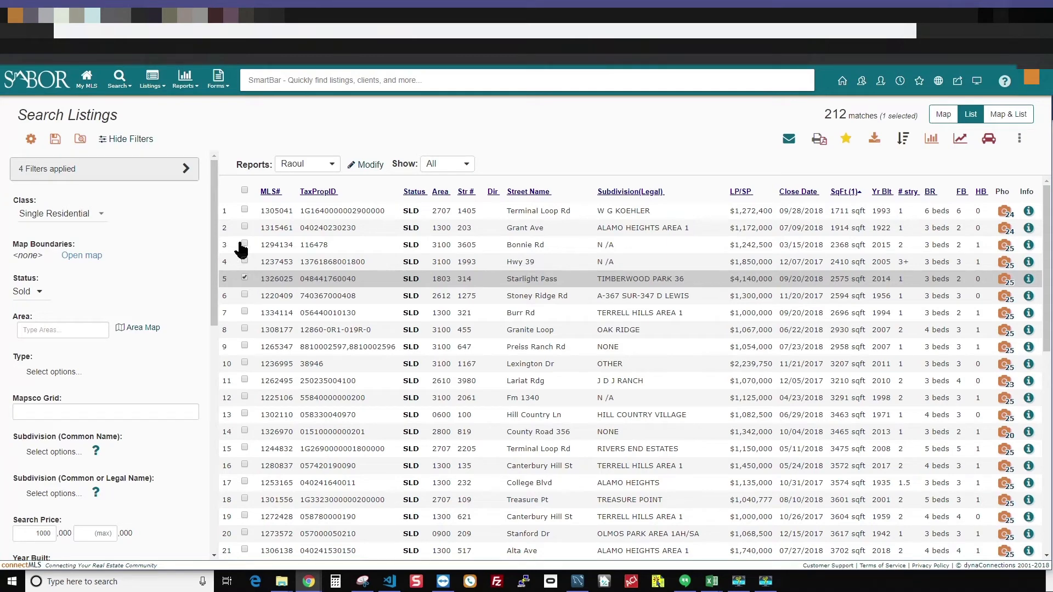
left_click(245, 277)
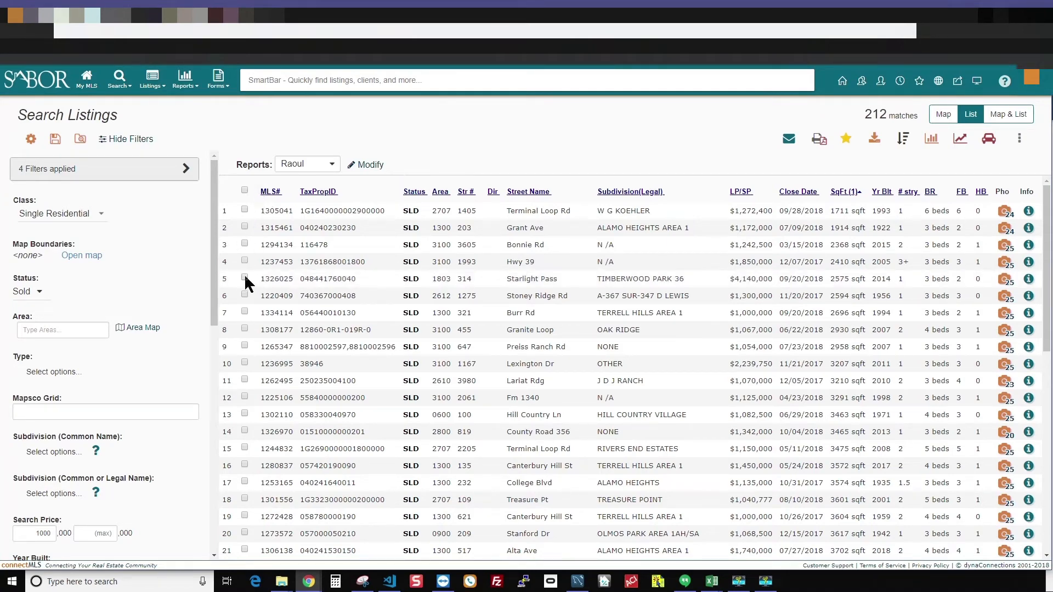
- Export all 212 listings with the Spark SFR layout as a tab-delimited text file
left_click(875, 140)
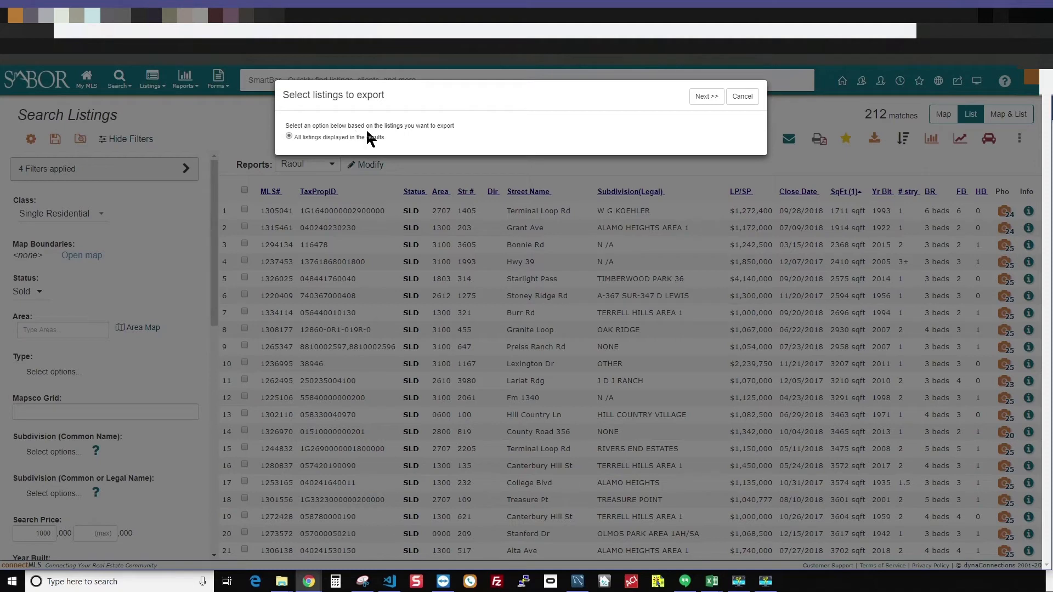
left_click(706, 98)
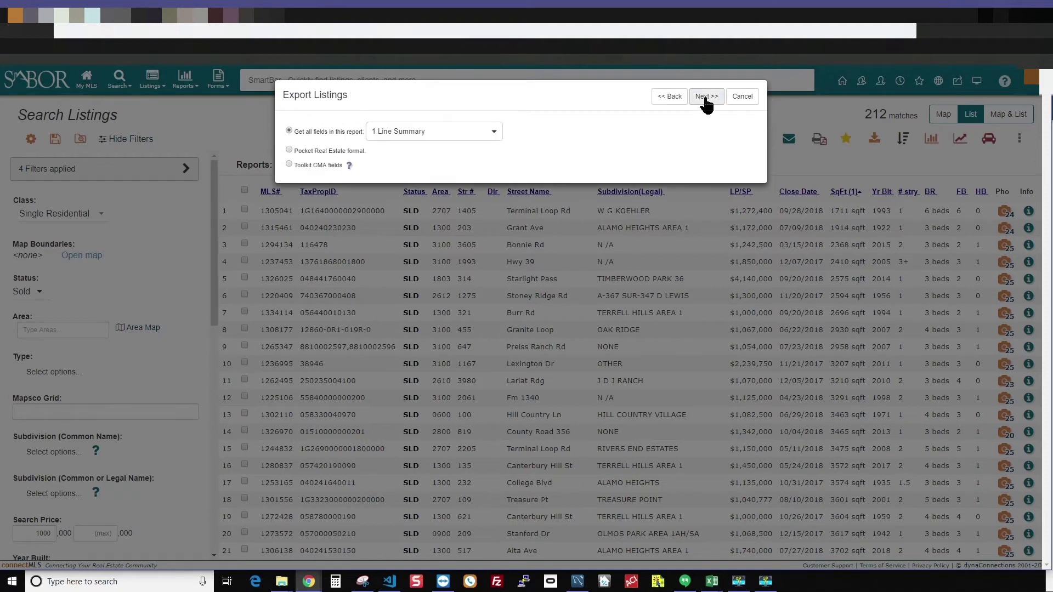
left_click(439, 131)
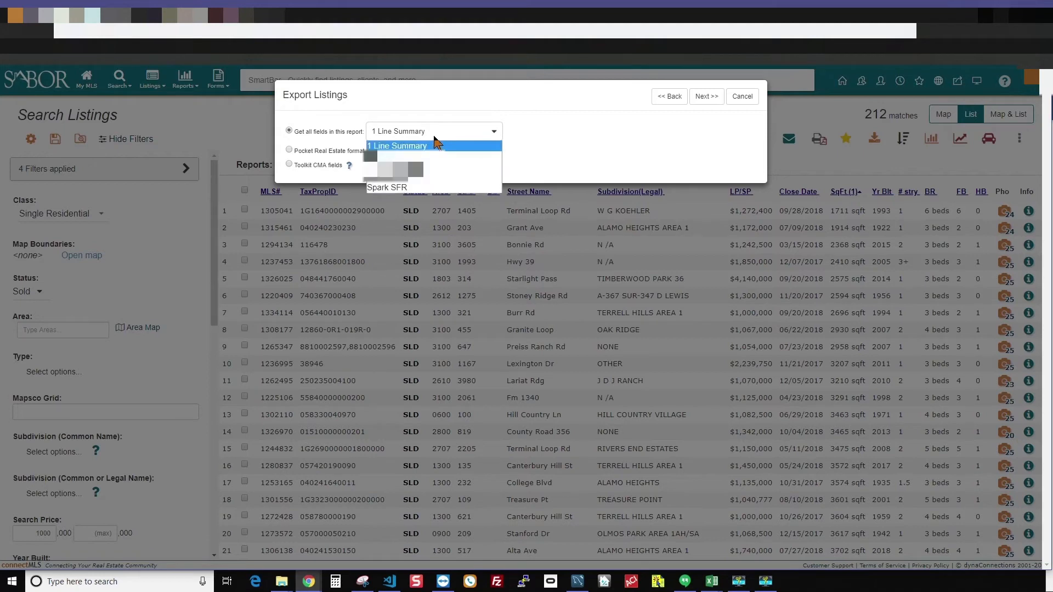
left_click(400, 187)
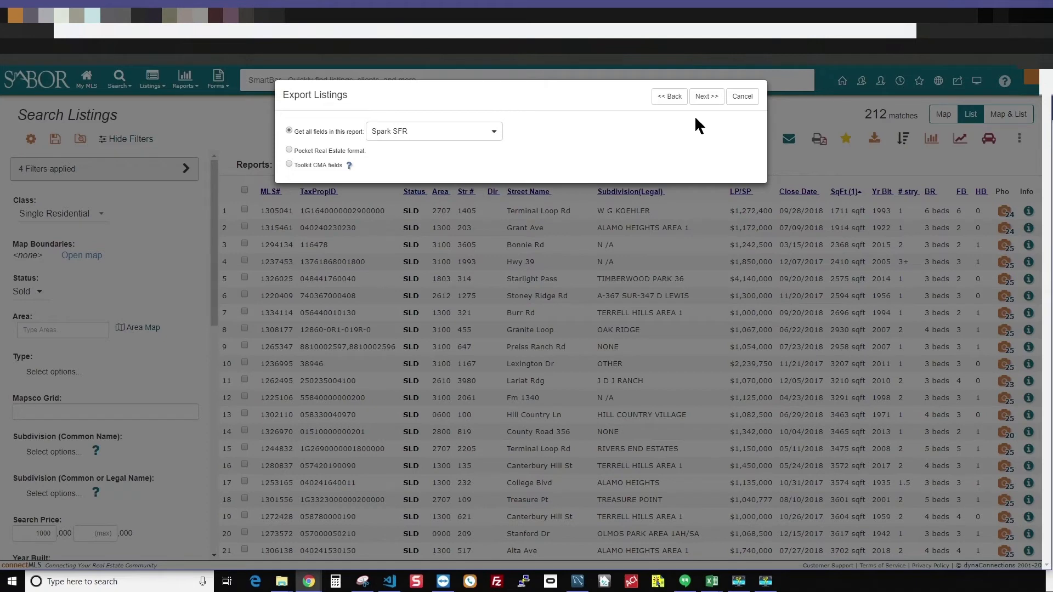
left_click(700, 101)
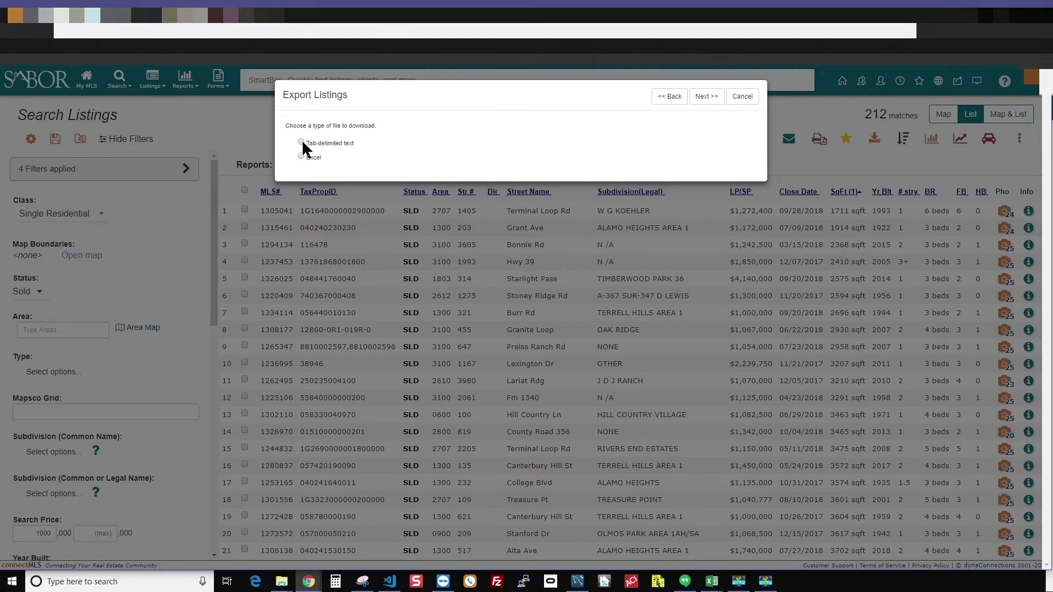
left_click(704, 97)
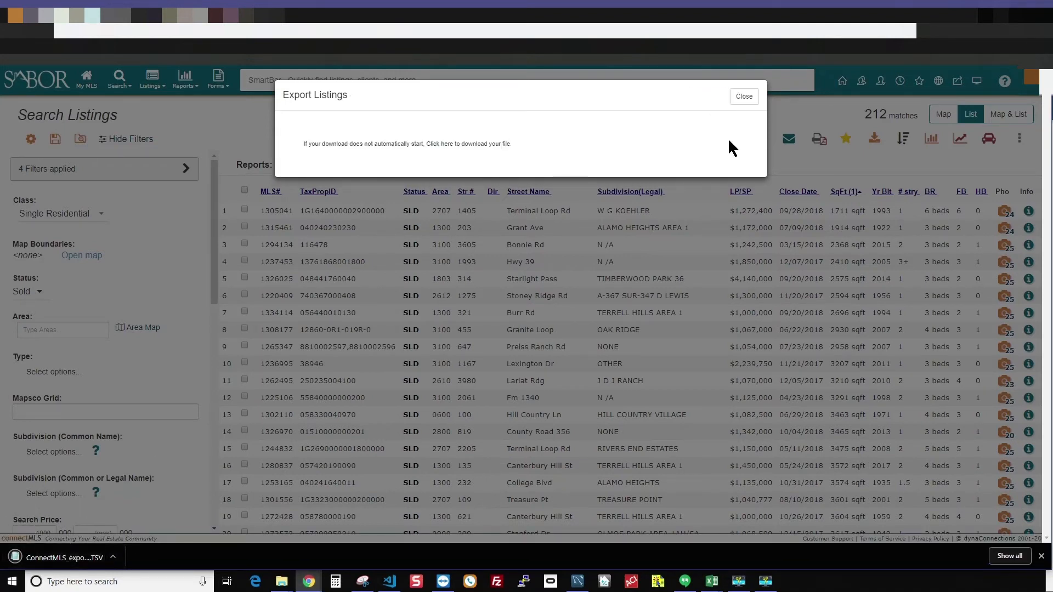
left_click(747, 102)
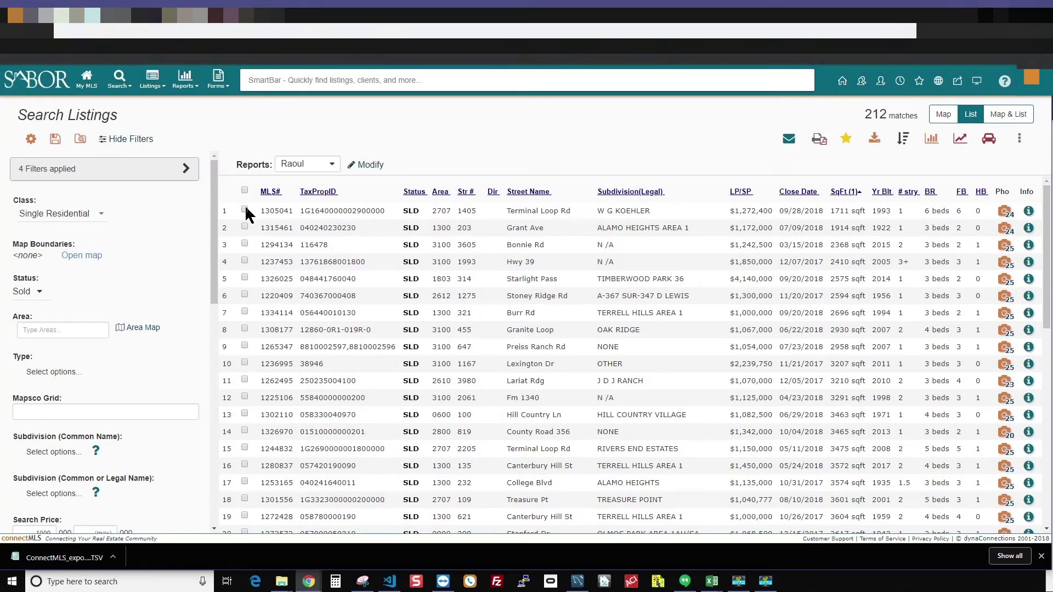
- Check listings 1, 2, 9, 14, 16 and 18 as comparables
left_click(244, 209)
left_click(245, 226)
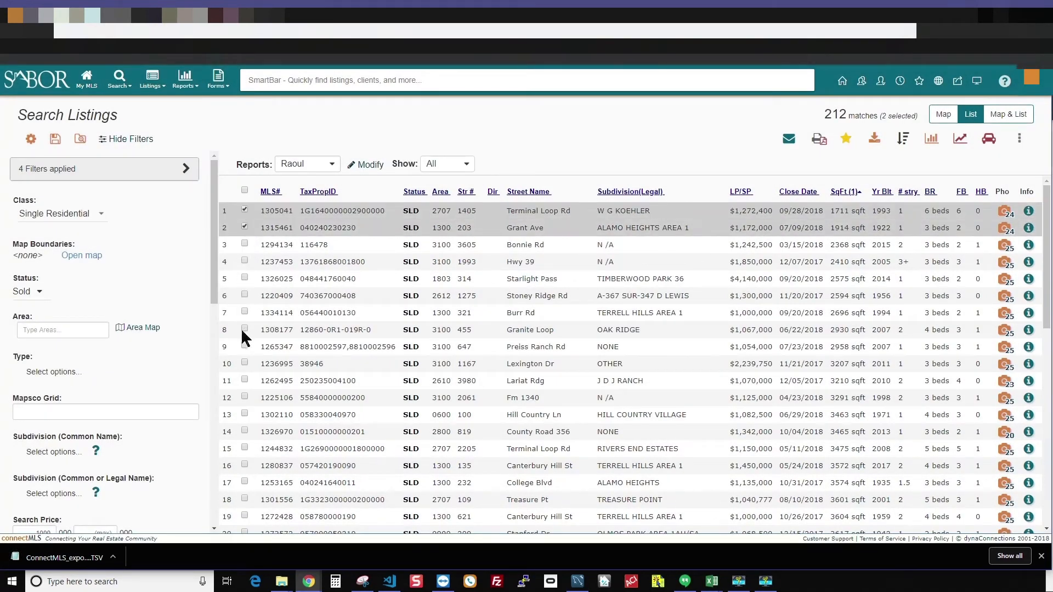
left_click(245, 346)
left_click(244, 432)
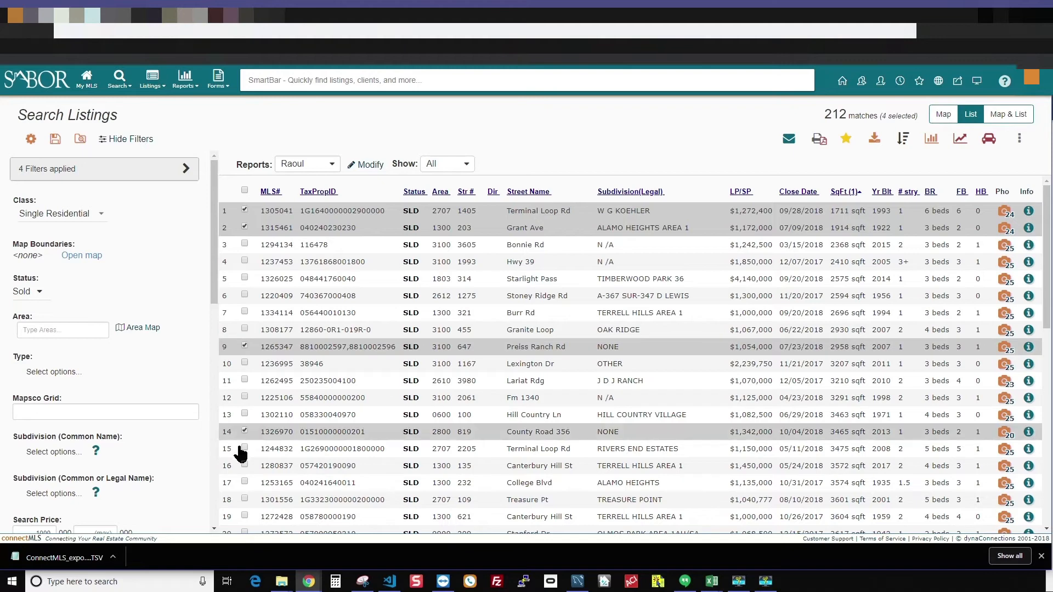
left_click(245, 465)
left_click(245, 497)
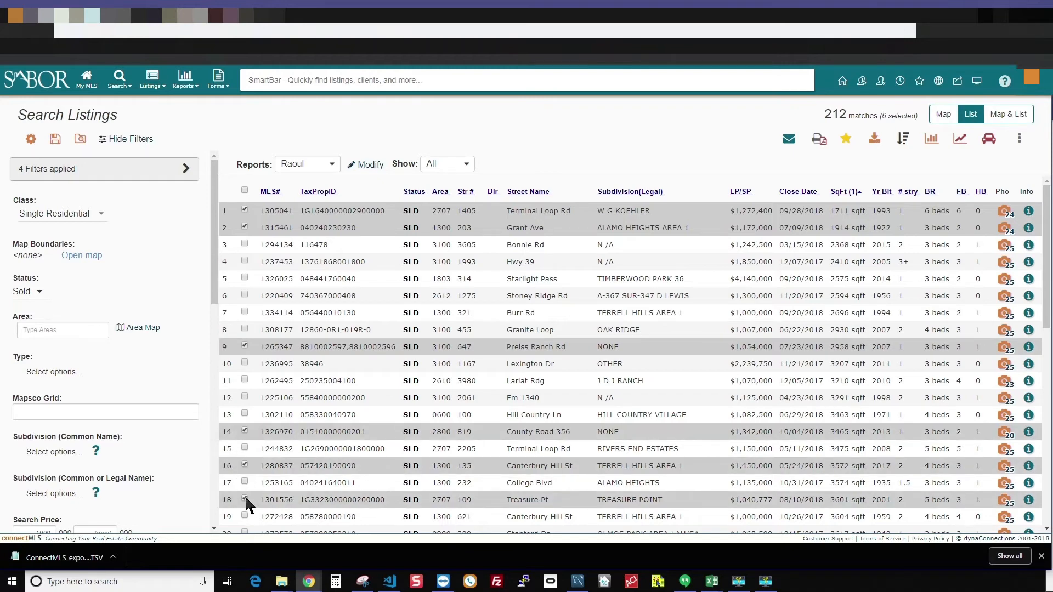
- Export only the selected listings with the Spark SFR layout as tab-delimited text
left_click(875, 139)
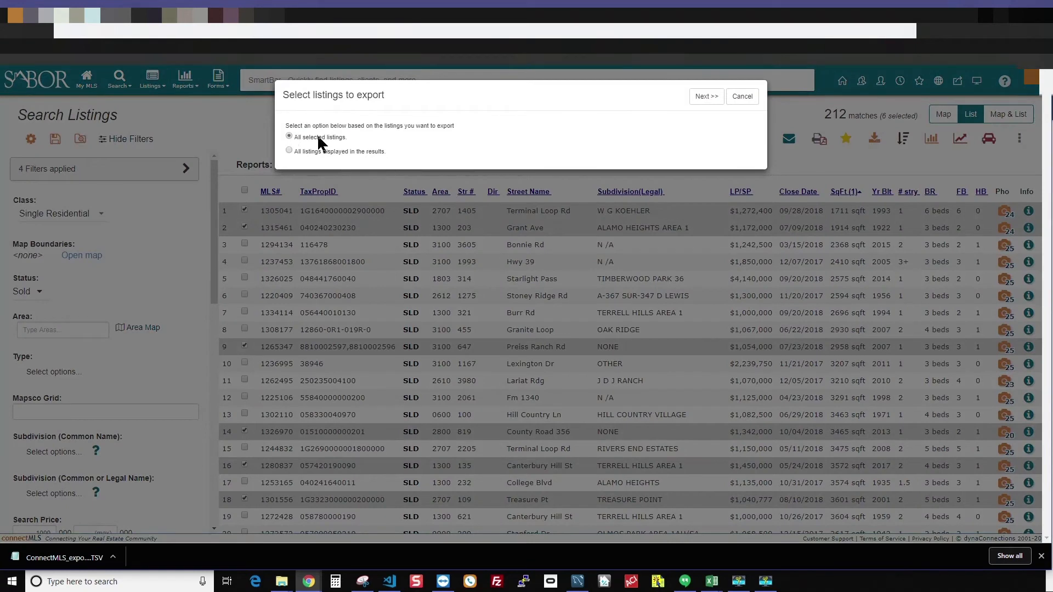
left_click(710, 98)
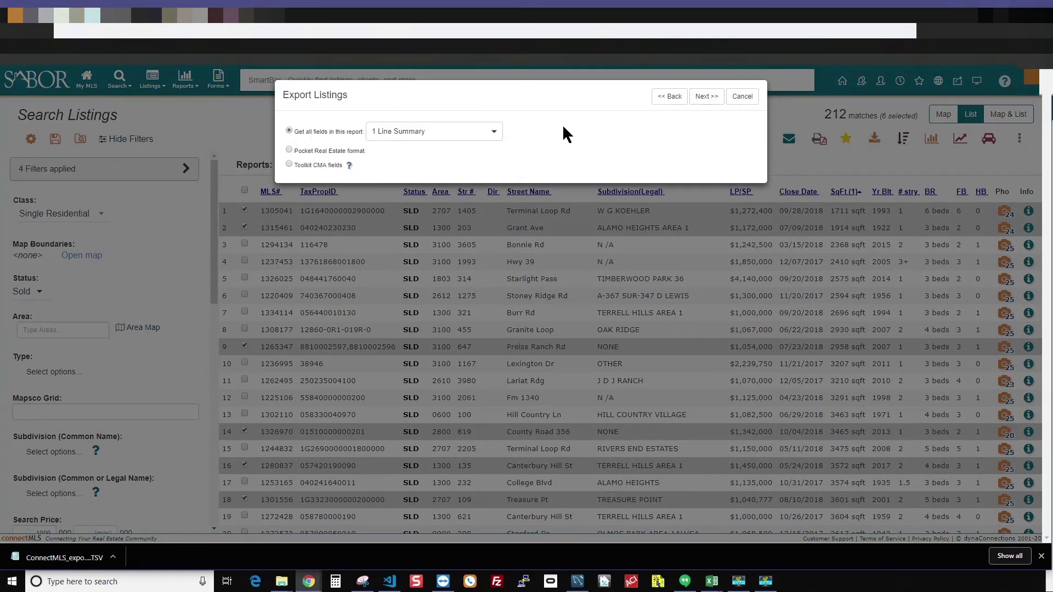
left_click(452, 128)
left_click(428, 188)
left_click(709, 99)
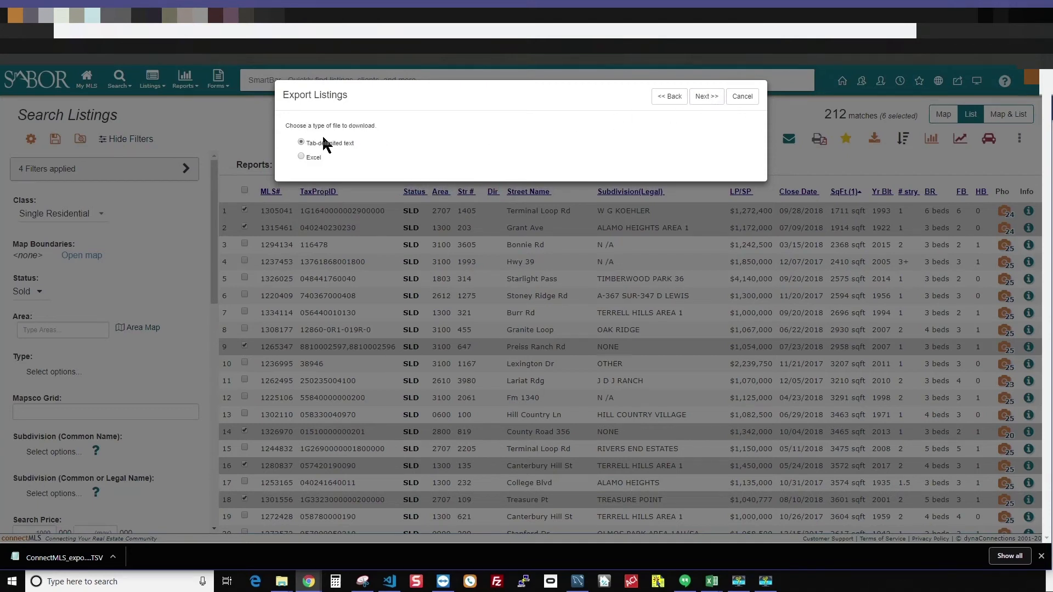
left_click(708, 98)
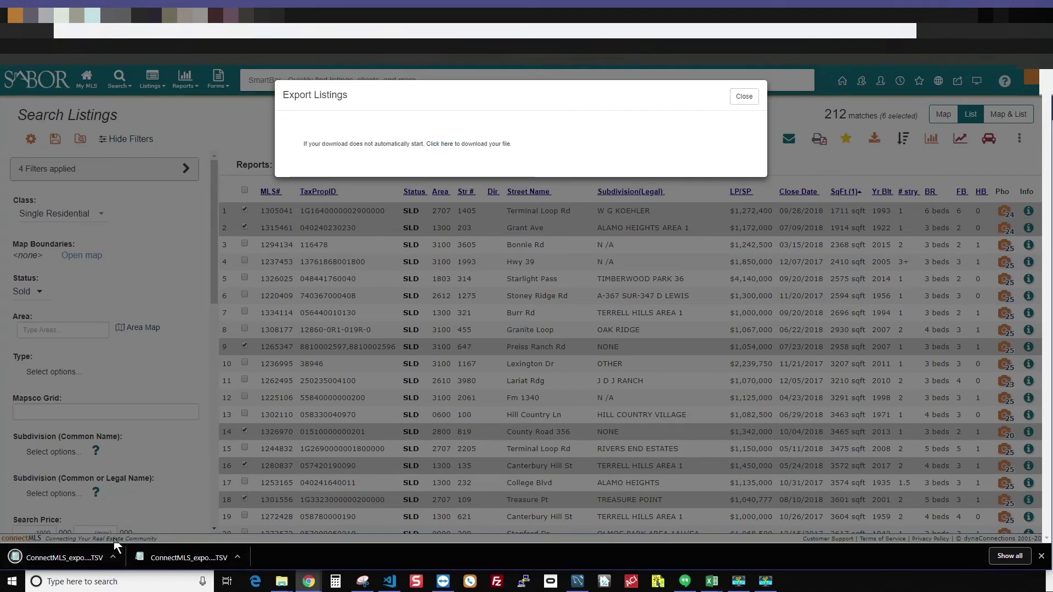
left_click(743, 98)
- In the Spark report setup, set the effective date to October 12, 2018
left_click(199, 16)
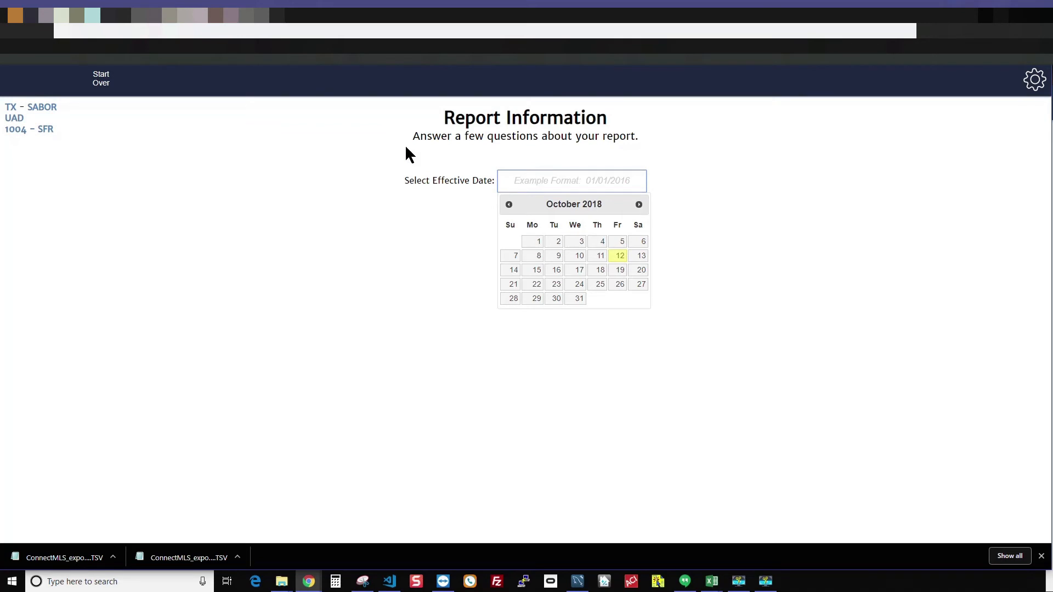
left_click(622, 256)
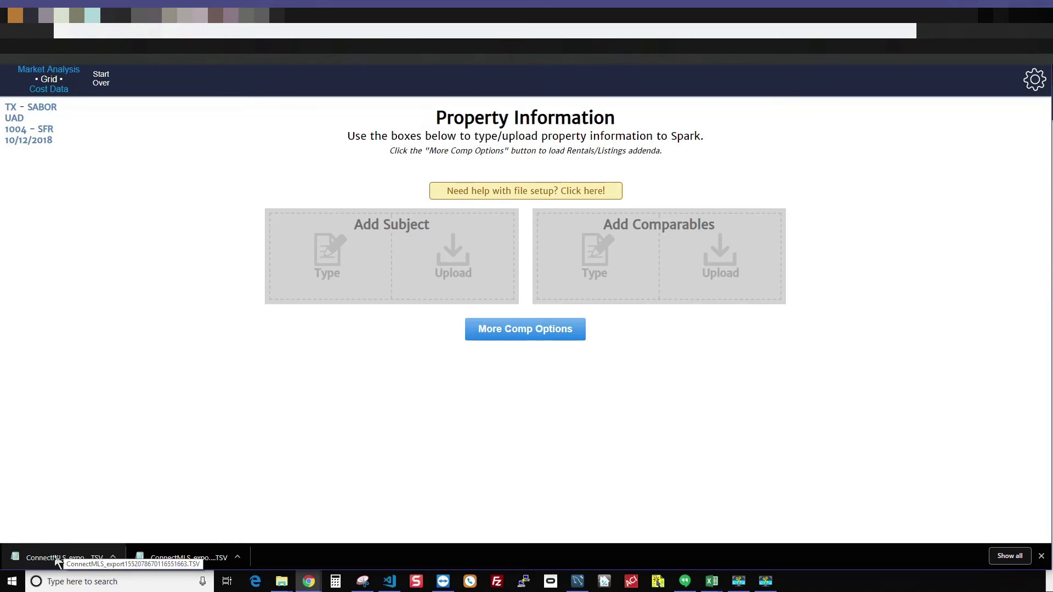
- Upload the six-listing TSV as comparables, trim the duplicated digit from row 3's Parcel ID, and retrieve Realist data
left_click_drag(59, 565, 758, 256)
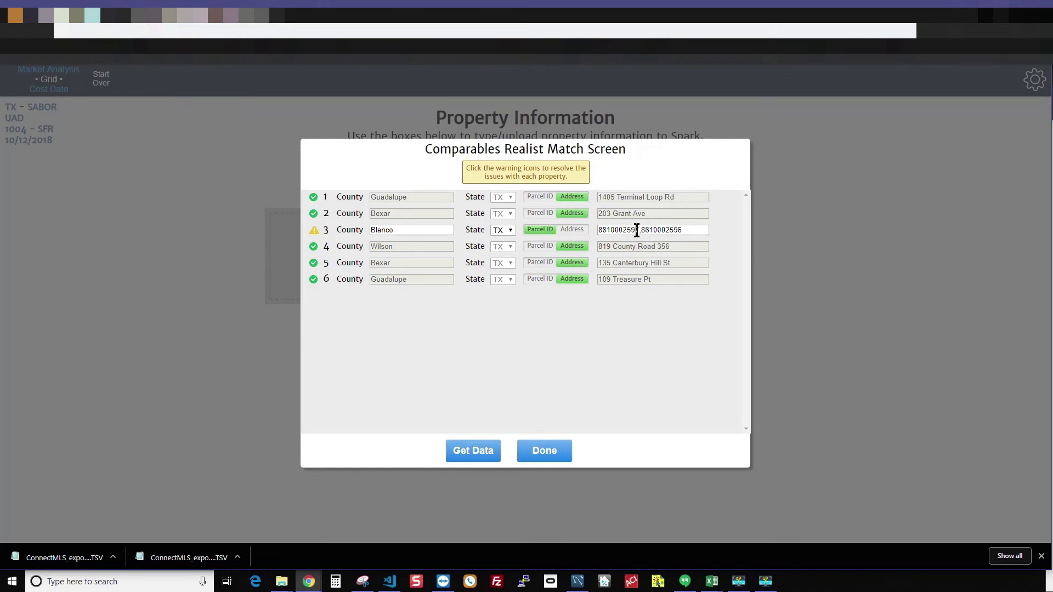
left_click(692, 229)
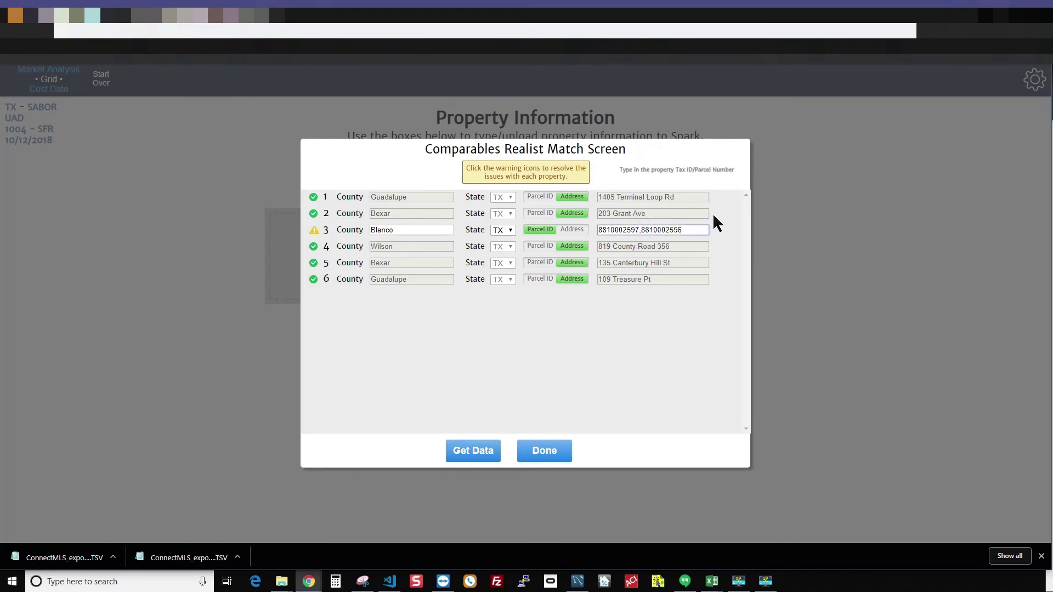
key("BackSpace")
key("BackSpace")
key("BackSpace")
key("BackSpace")
key("BackSpace")
key("BackSpace")
key("BackSpace")
key("BackSpace")
key("BackSpace")
key("BackSpace")
left_click(475, 454)
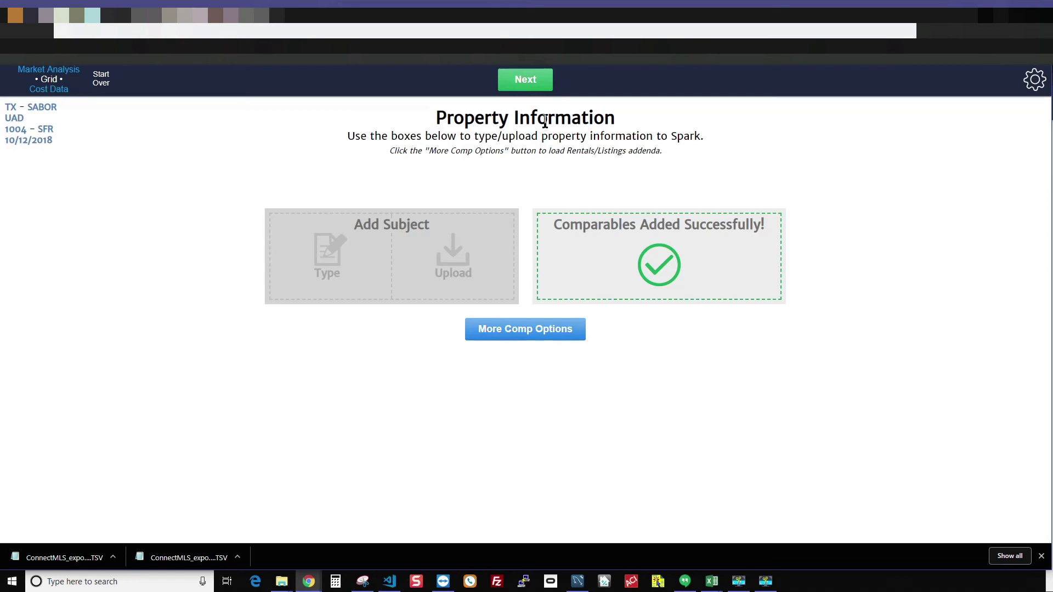
- Generate the Sales Grid from the six comparables and move to the Market Analysis data step
left_click(528, 80)
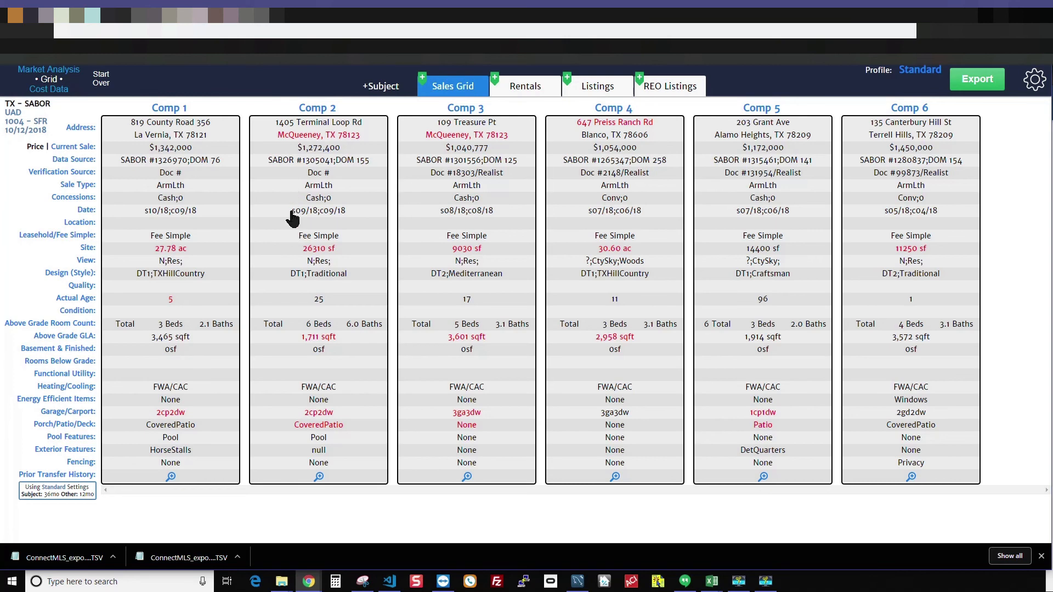
left_click(66, 70)
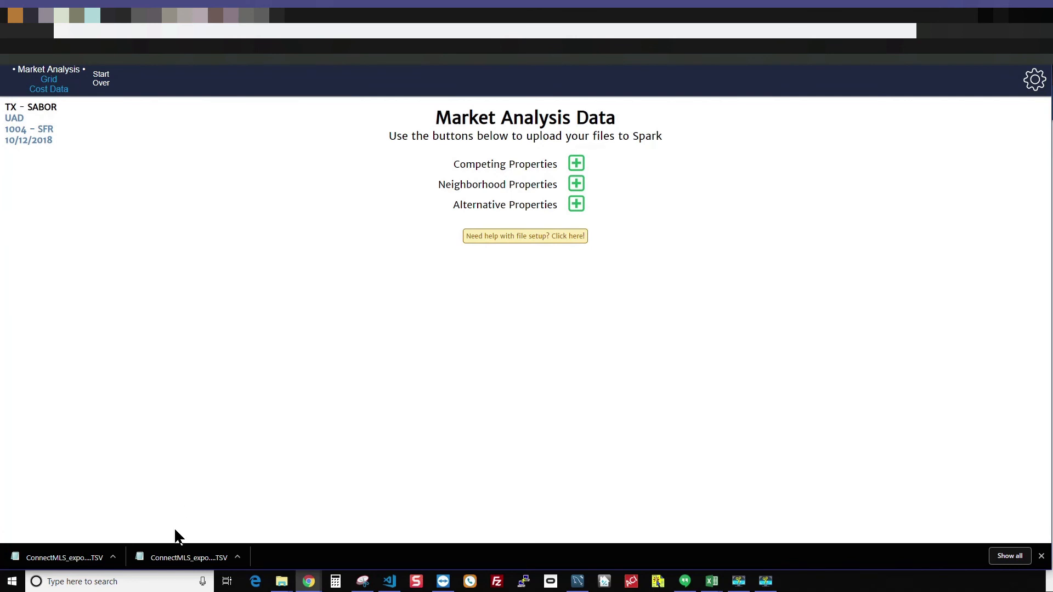
- Upload the 212-listing ConnectMLS_export TSV from Downloads as Competing Properties and continue
left_click(577, 170)
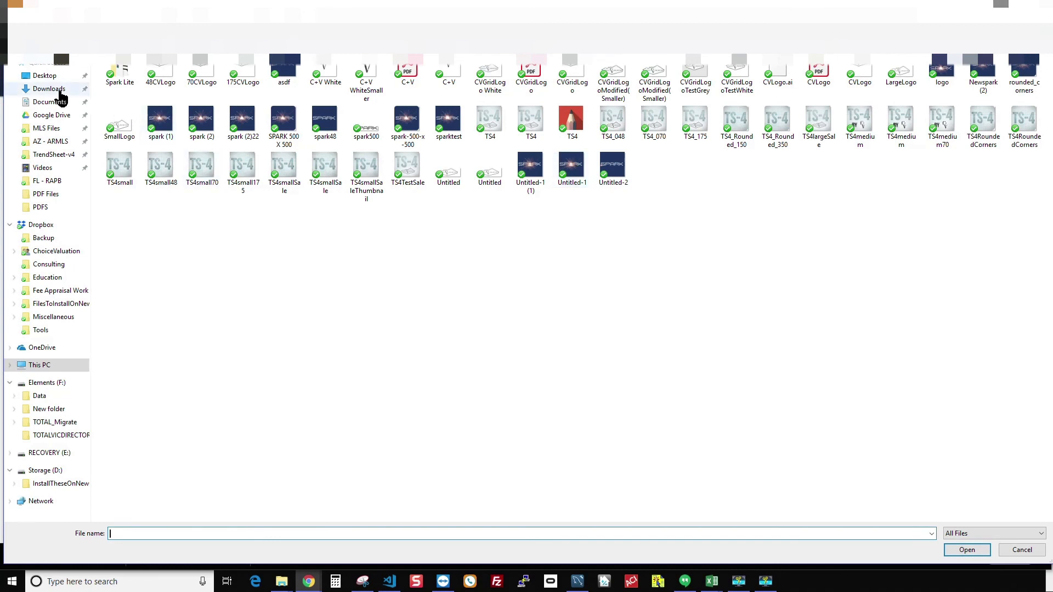
left_click(49, 90)
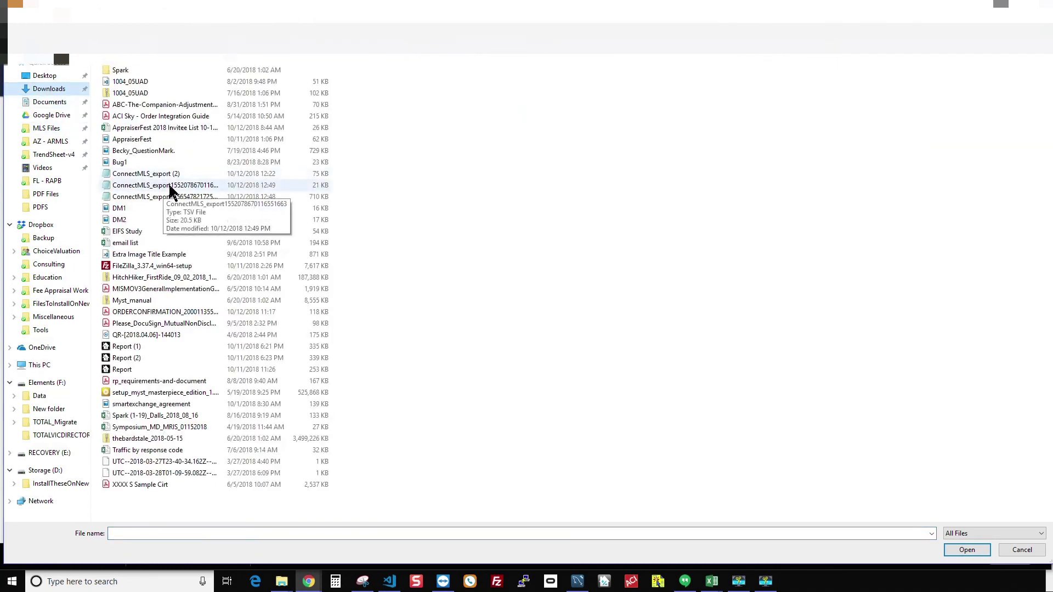
left_click(170, 198)
left_click(965, 550)
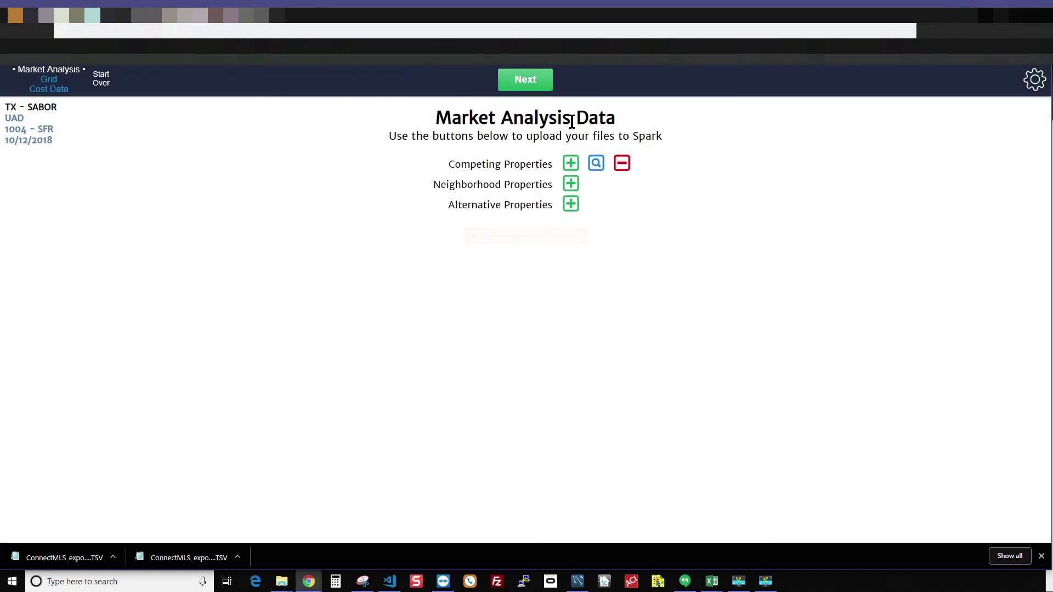
left_click(535, 83)
- Continue past the missing-data warning and switch the Trend Dashboard to the Legacy (1004MC) view
left_click(496, 220)
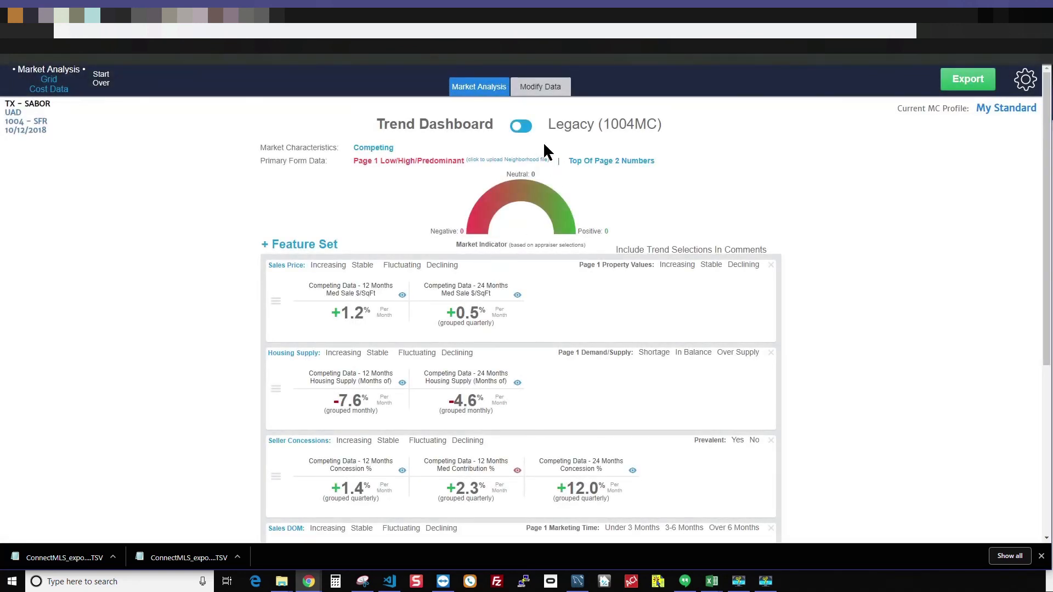
left_click(526, 126)
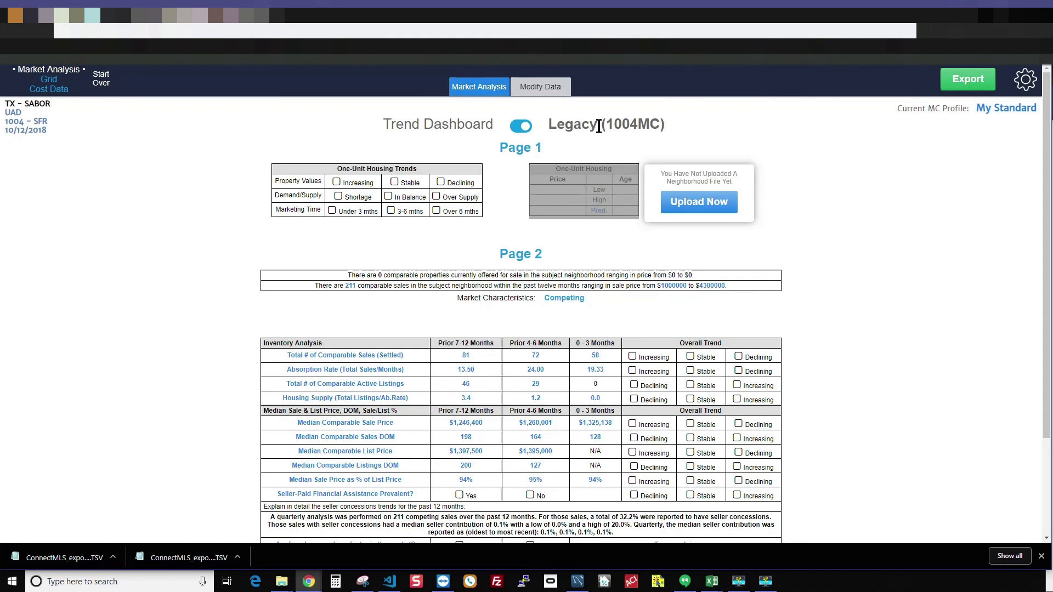